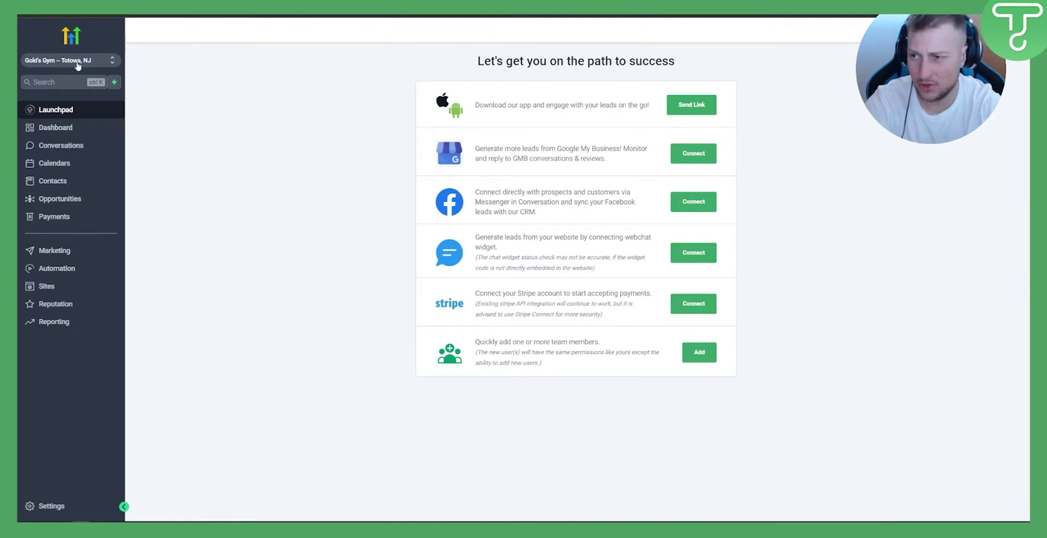
Browse the sub-account list and calendar settings, viewing the Booking Request calendar's actions
click(77, 65)
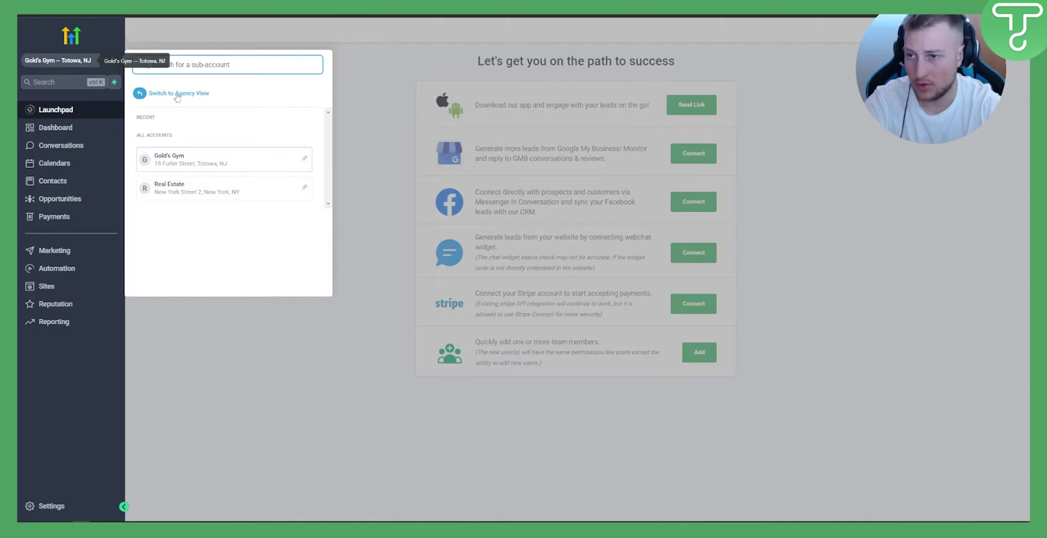
click(357, 120)
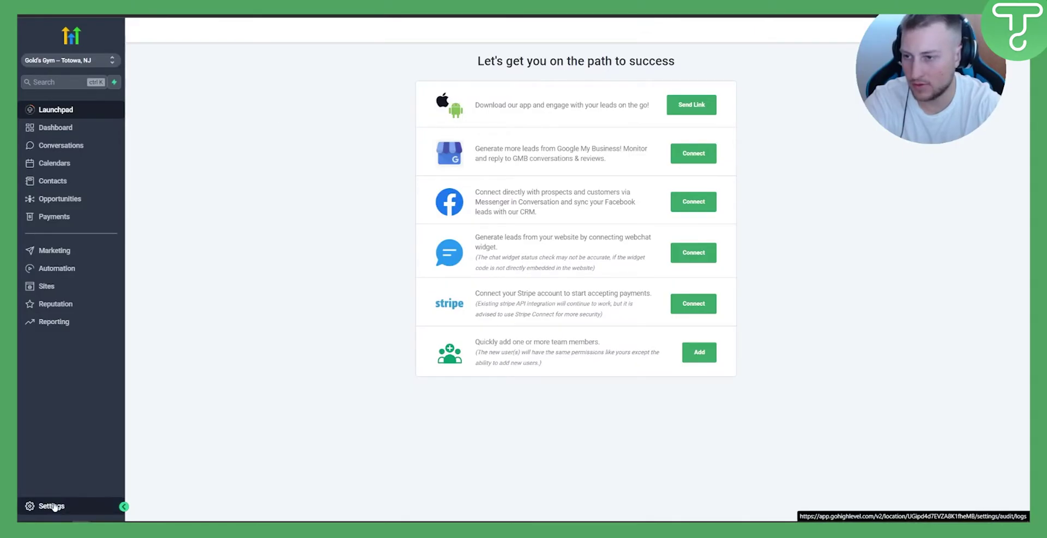
click(45, 504)
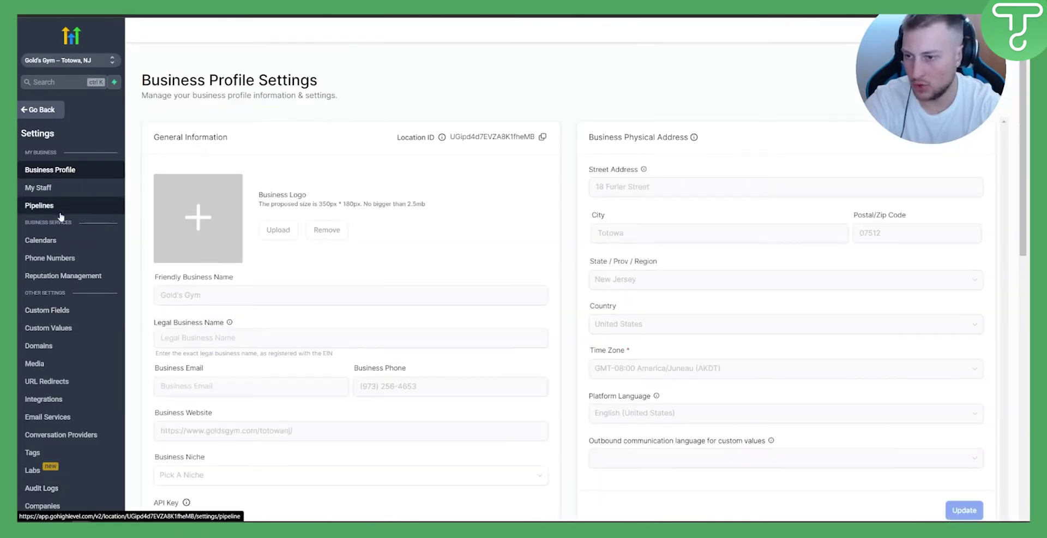
click(58, 240)
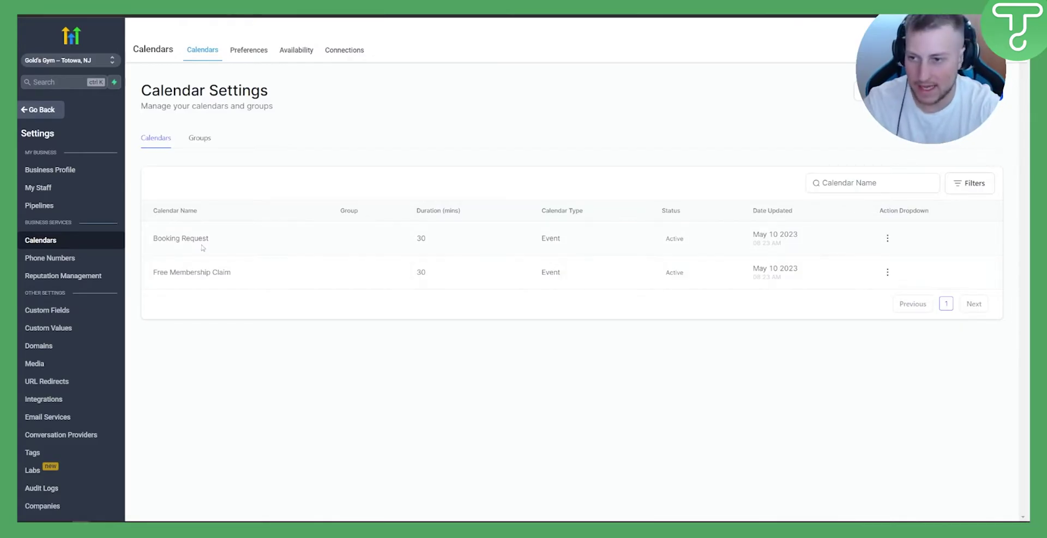
click(888, 238)
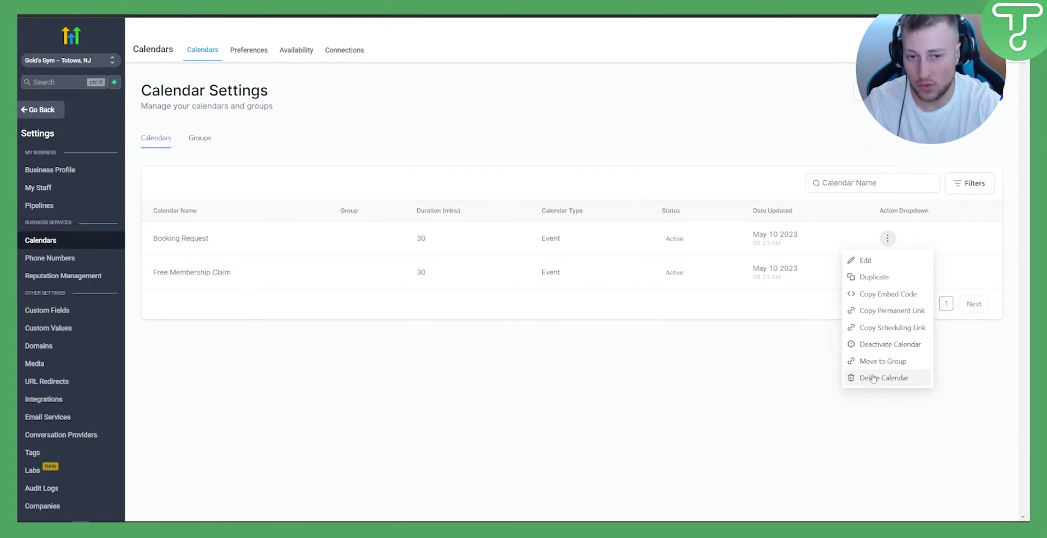
click(650, 401)
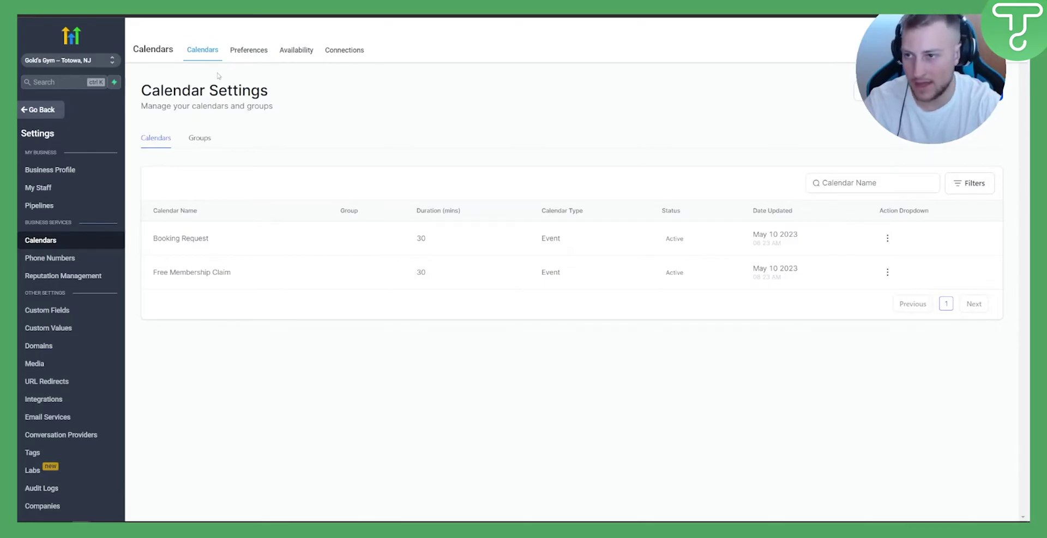
click(32, 113)
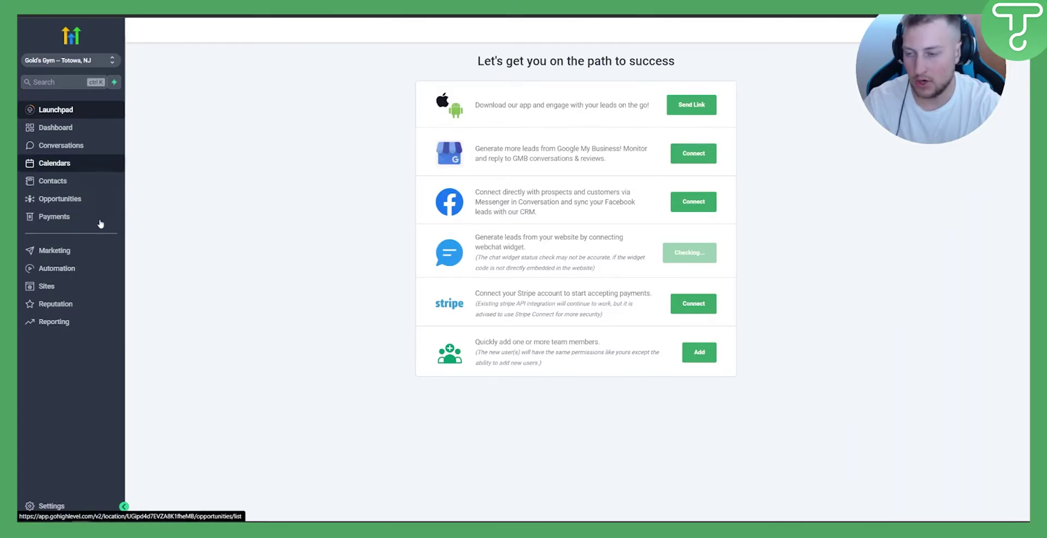
click(54, 270)
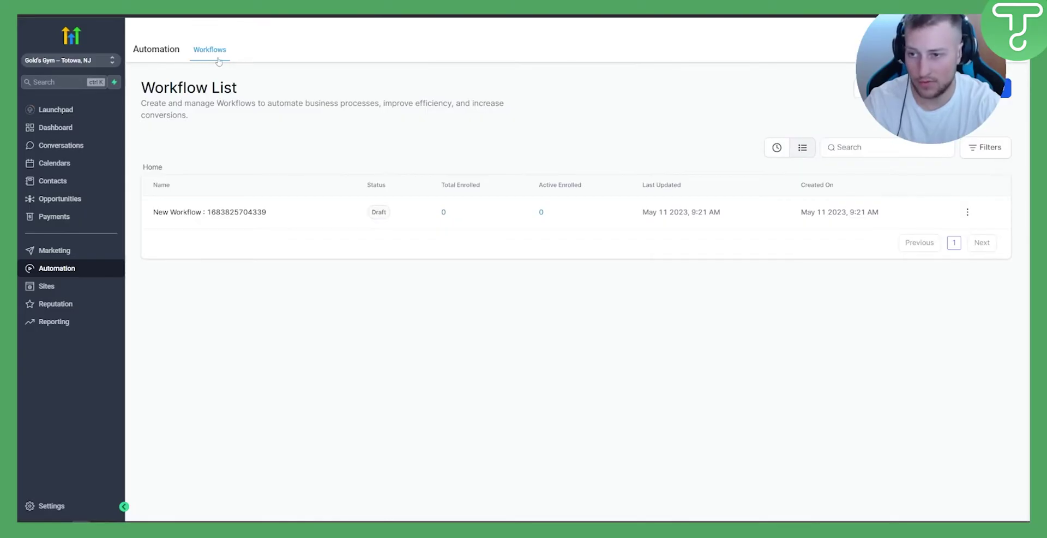
click(967, 212)
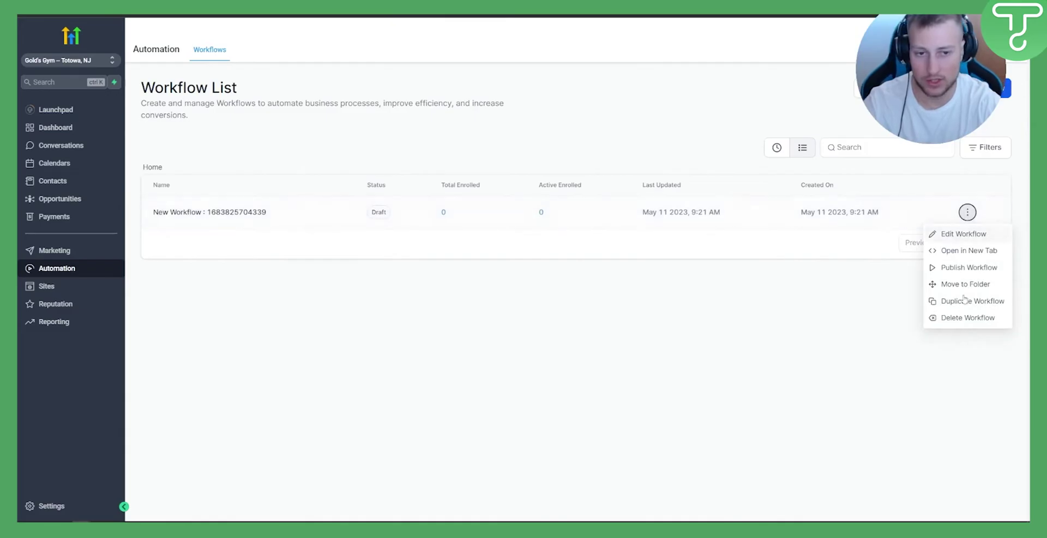
click(962, 319)
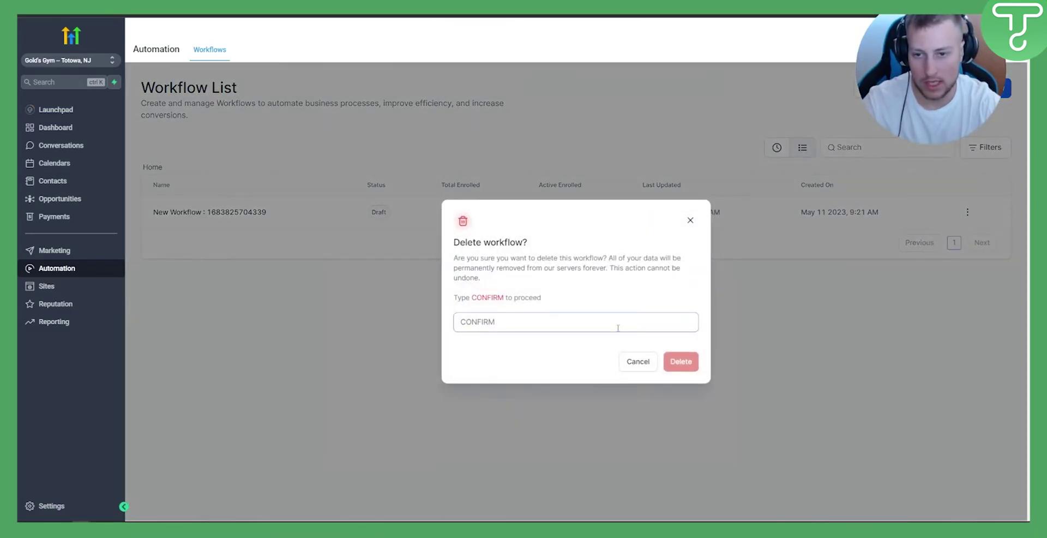
text(CONFIRM)
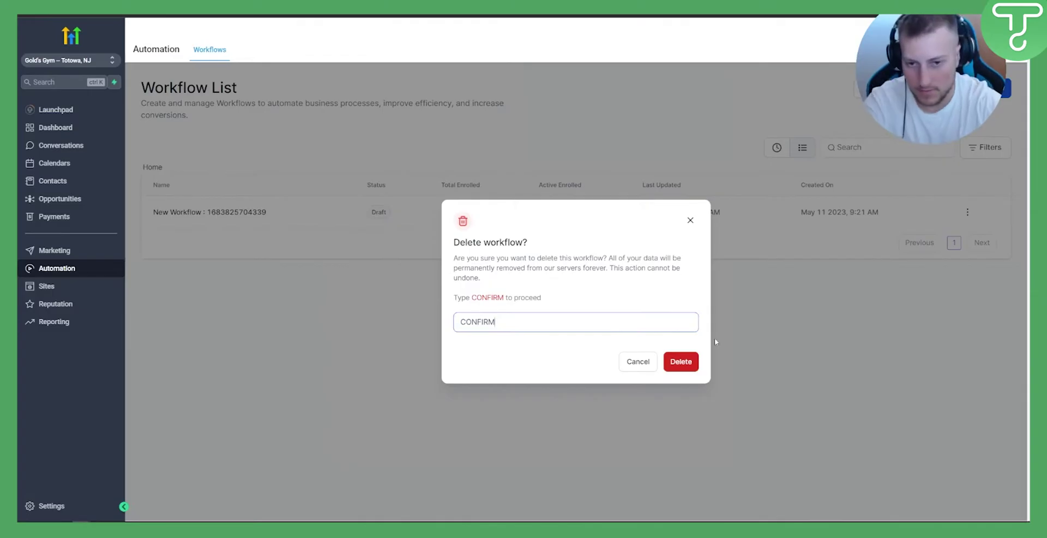
click(680, 361)
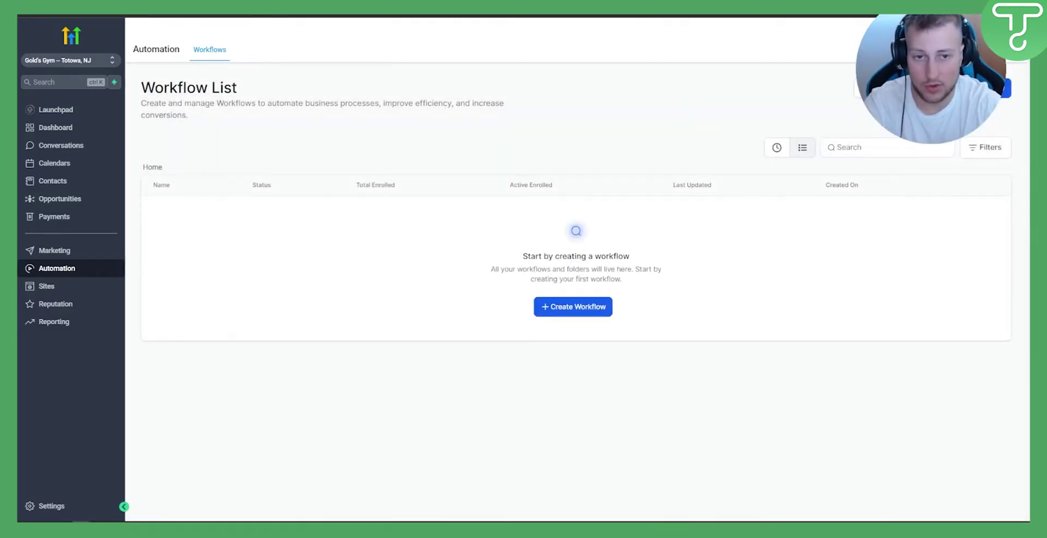
Create a new workflow using the blank 'Start from scratch' option
click(572, 306)
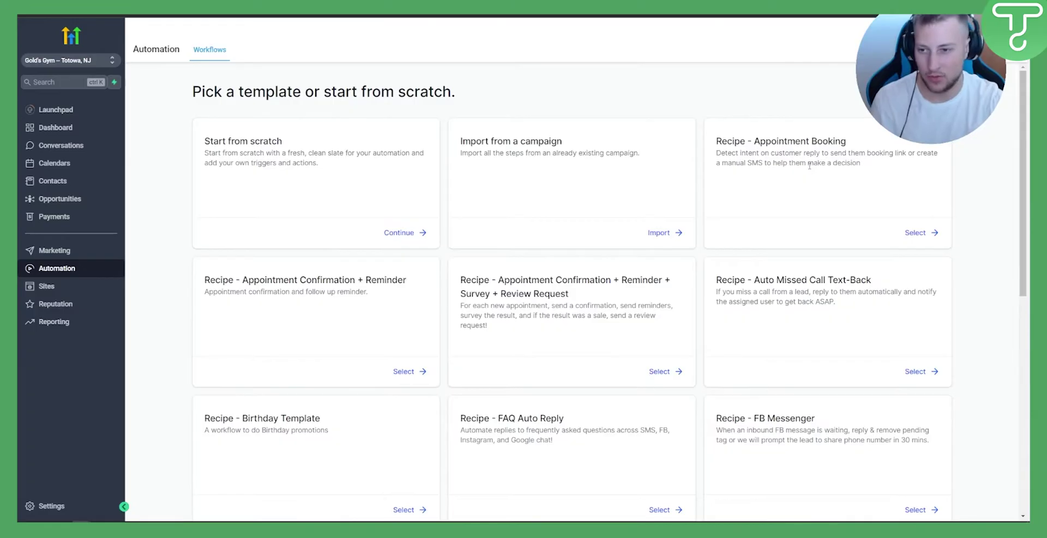
scroll(800, 219, down, 5)
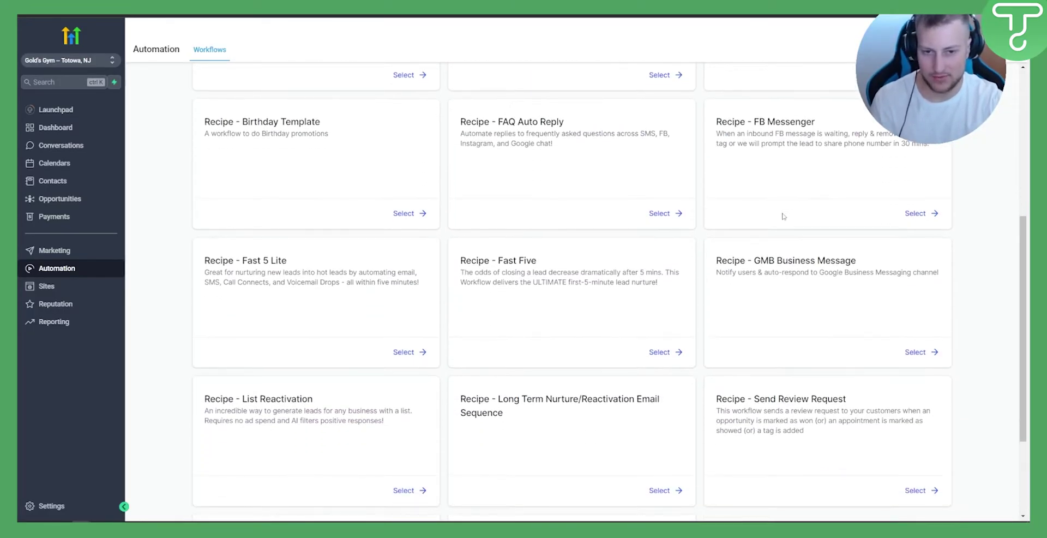
scroll(785, 213, down, 1)
scroll(443, 268, up, 4)
scroll(443, 268, up, 2)
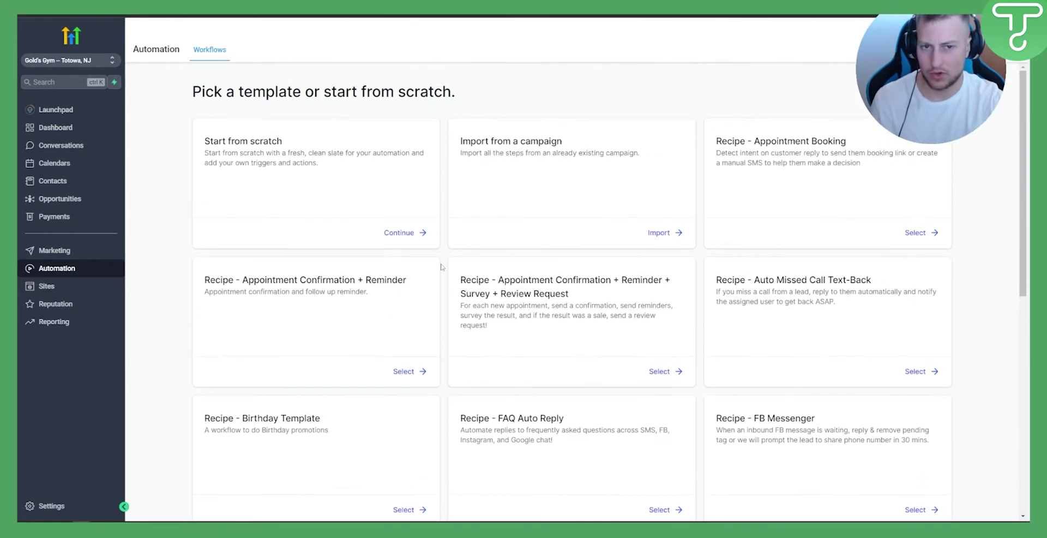
click(413, 233)
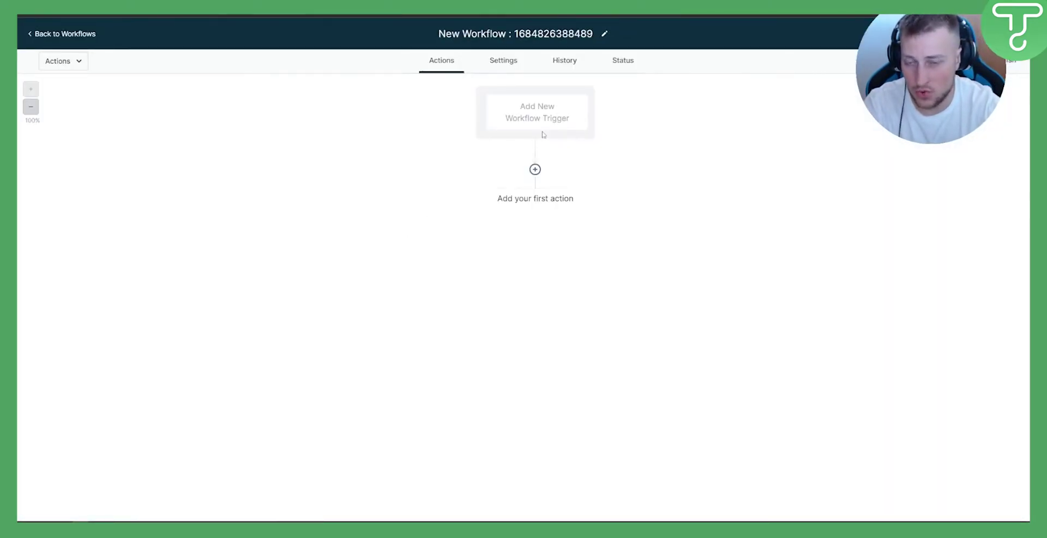
Rename the workflow to 'Workflow 1 - Appt Confirmation Reminder'
click(523, 34)
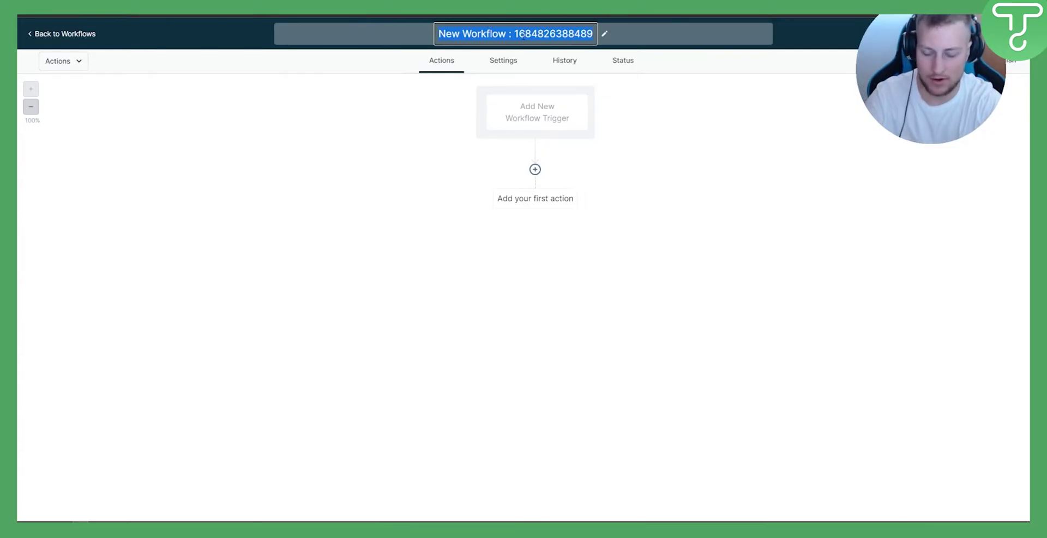
text(Workflow)
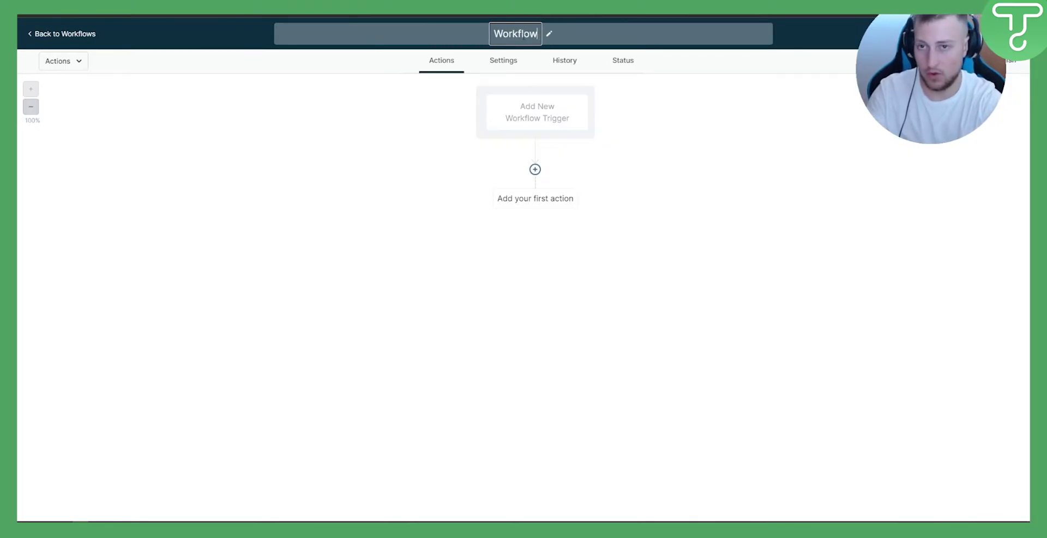
text( 1 - B)
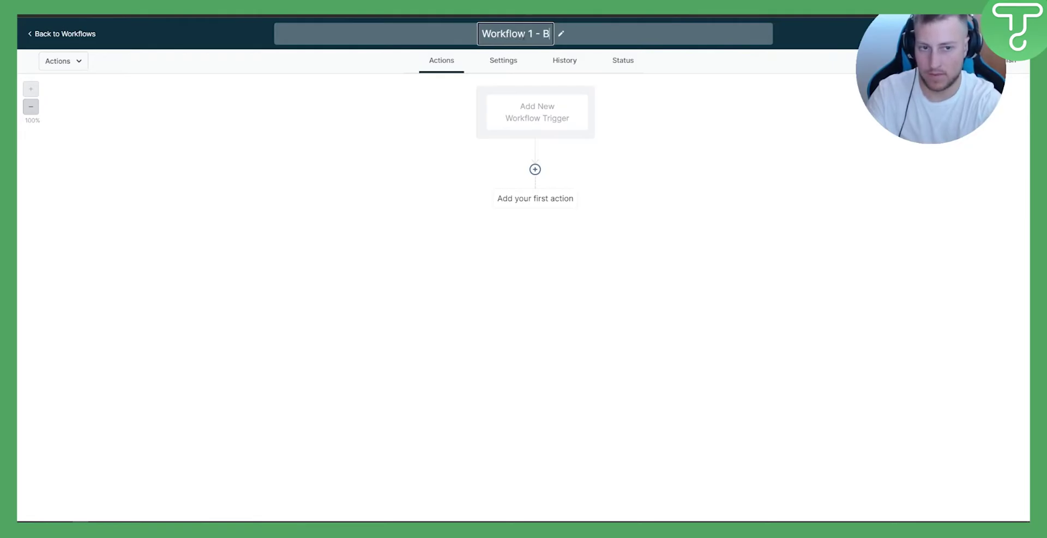
key(BackSpace)
text(App)
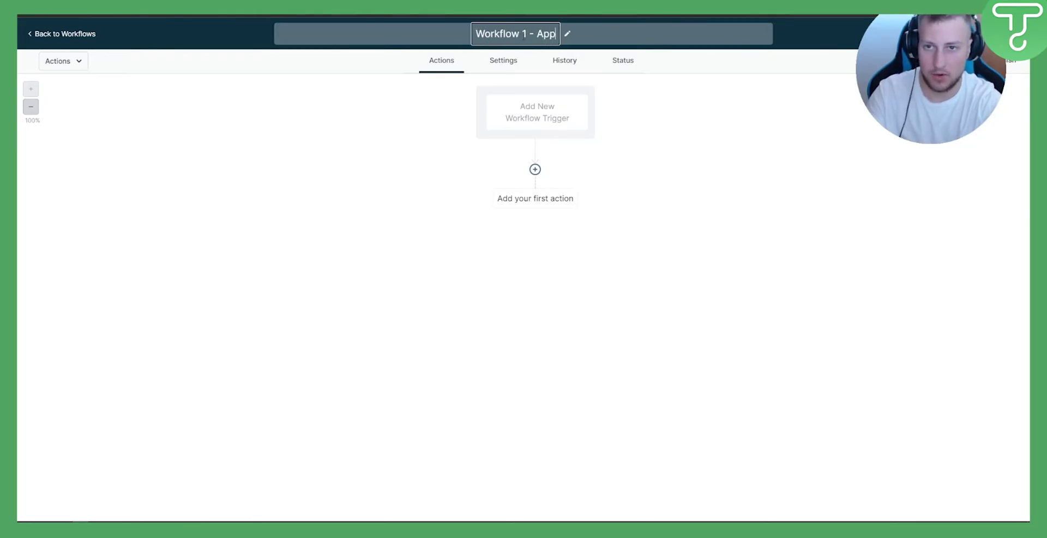
text(t Confirmation)
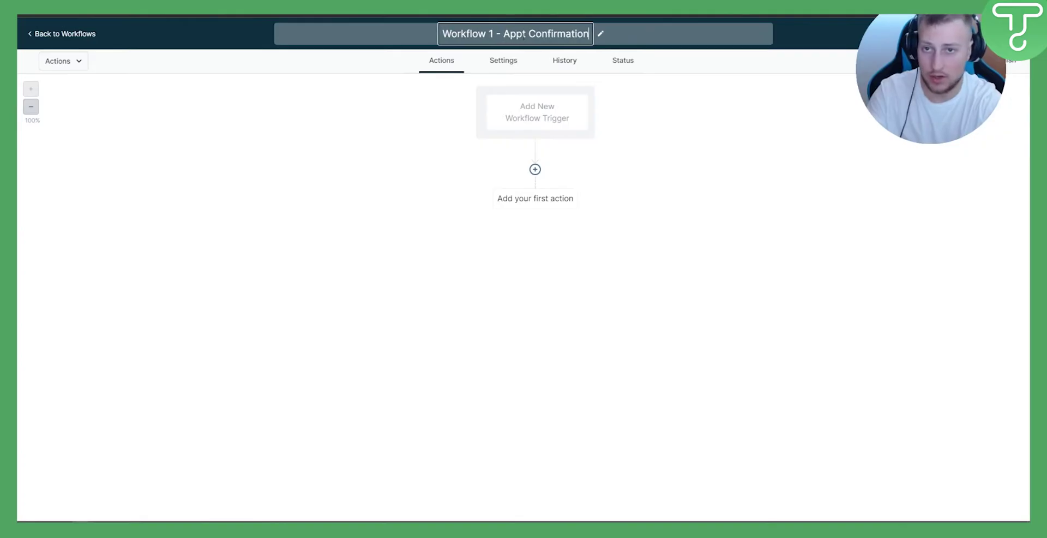
text( Reminder)
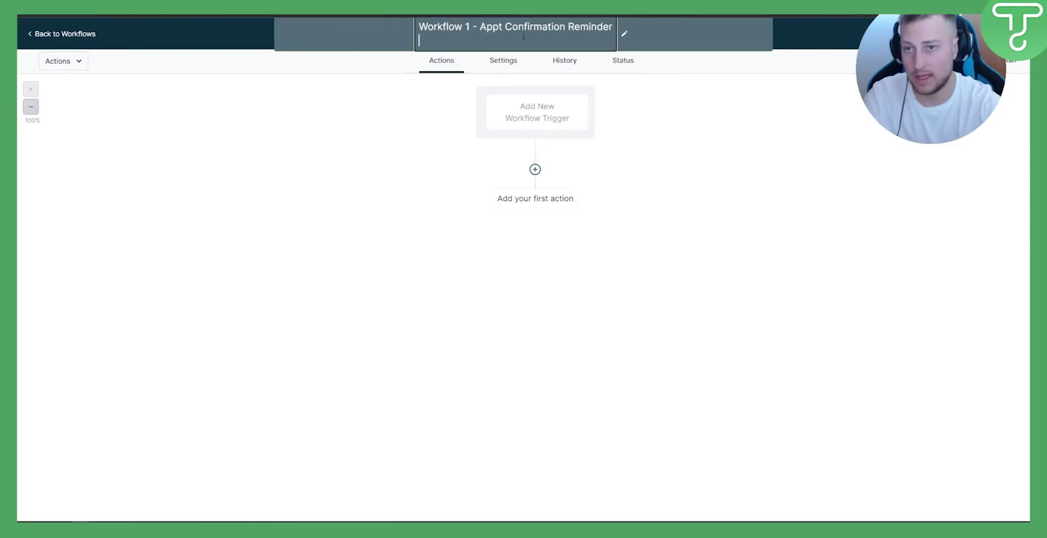
click(677, 145)
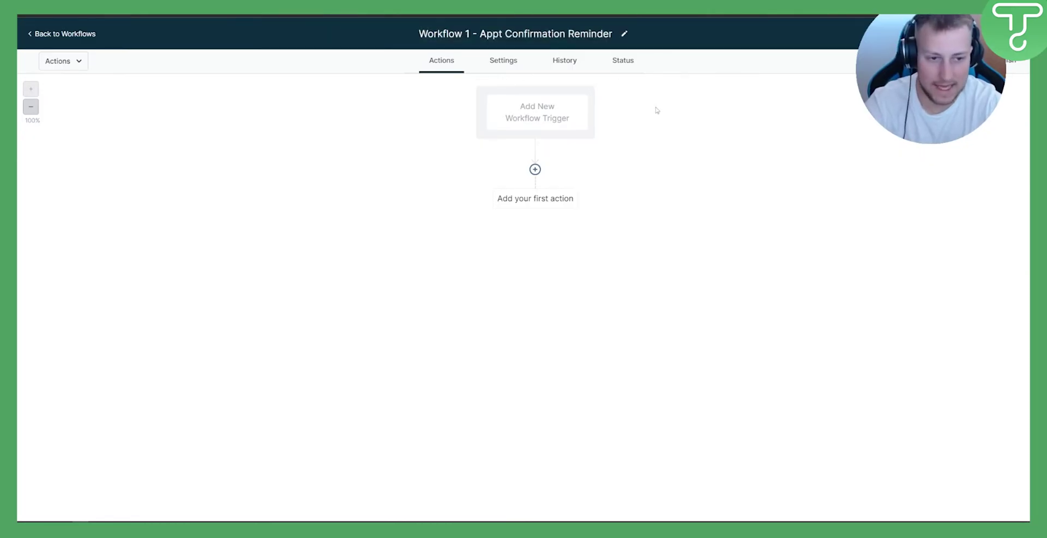
Add and save a Customer Booked Appointment trigger
click(542, 111)
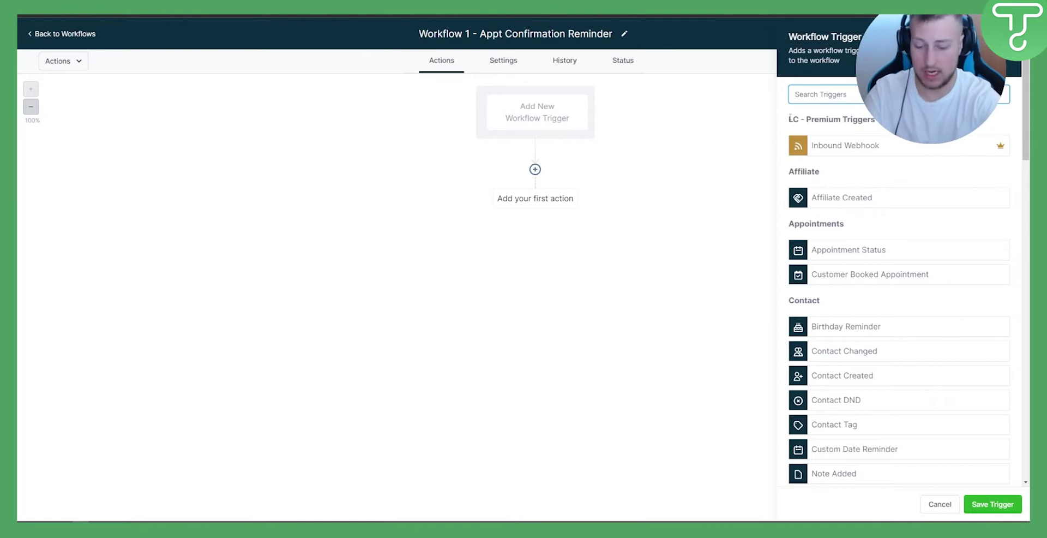
text(custo)
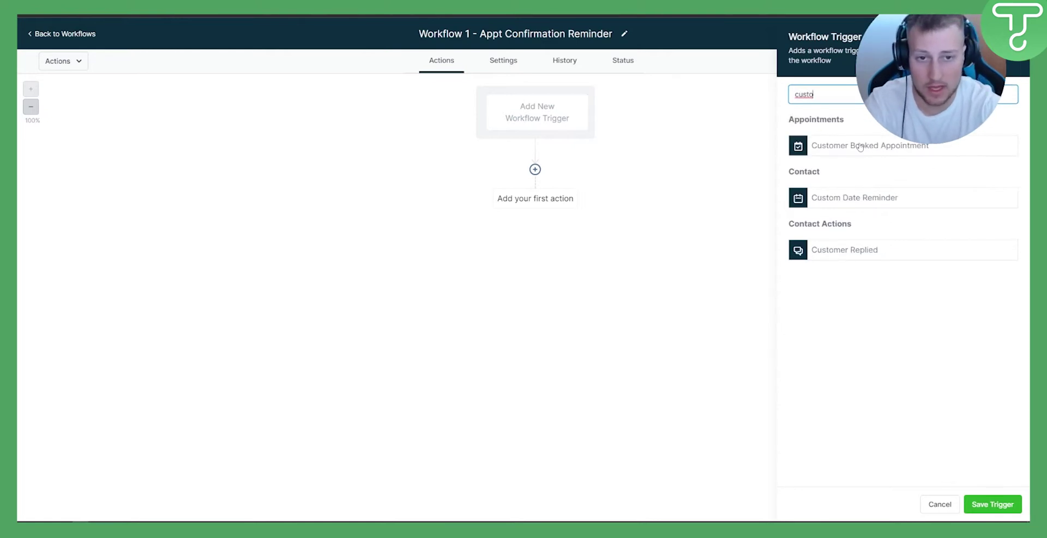
click(860, 146)
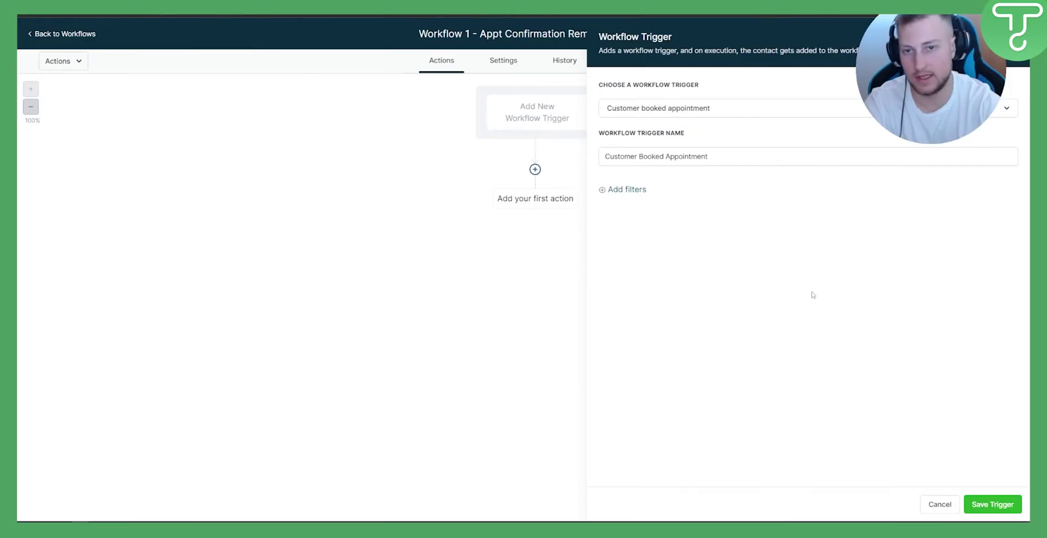
click(996, 504)
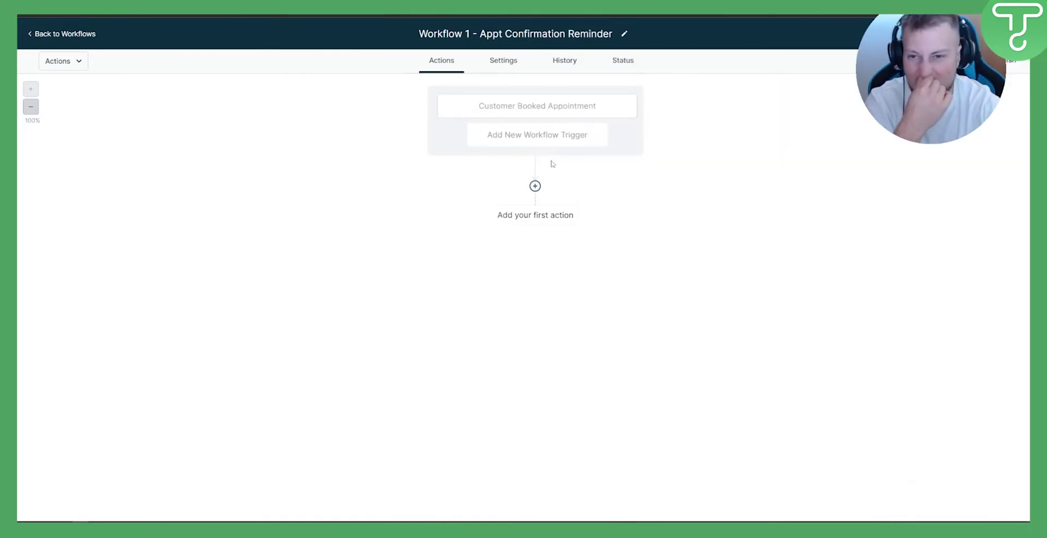
Filter the trigger to the Booking Request calendar and save it
click(551, 107)
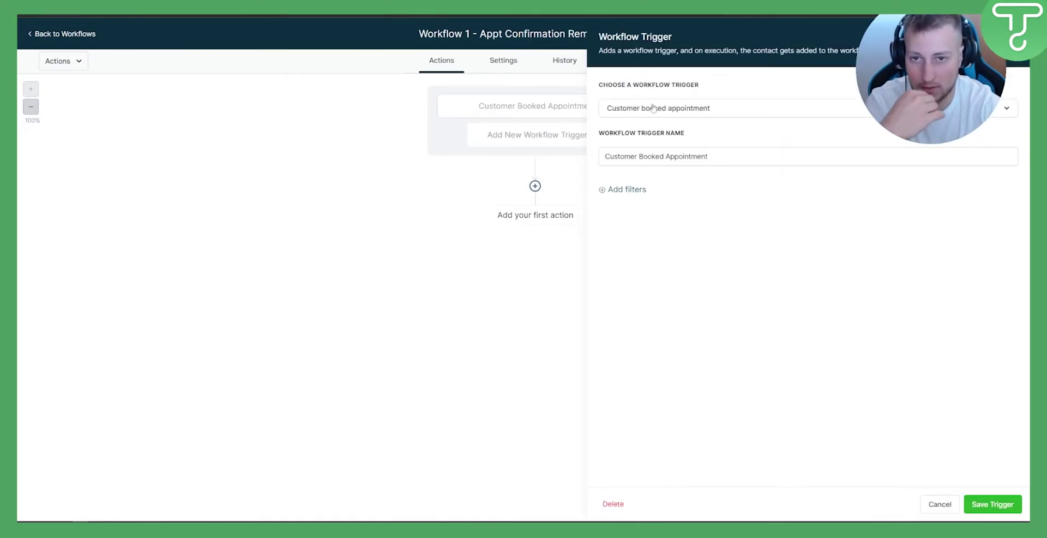
click(626, 191)
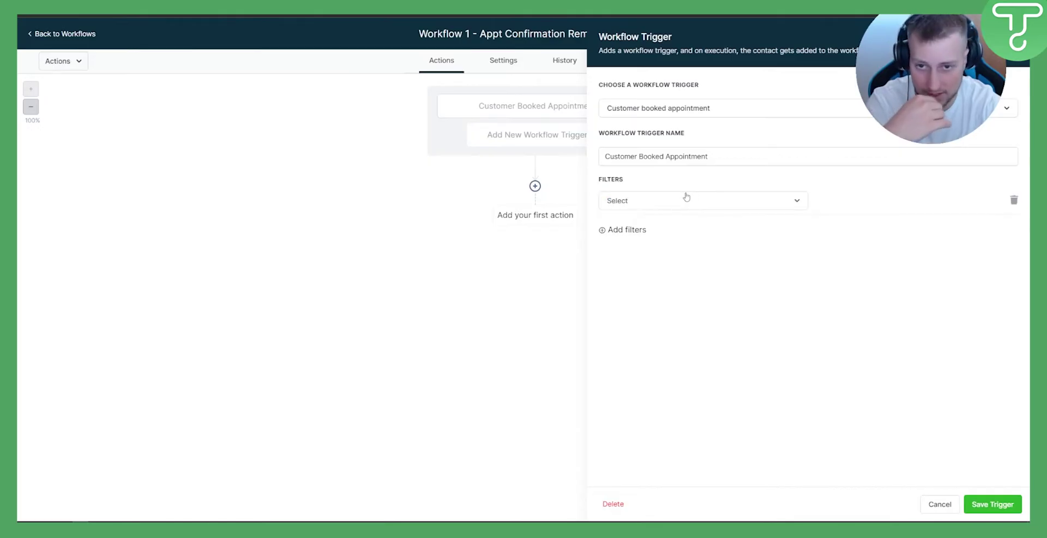
click(680, 201)
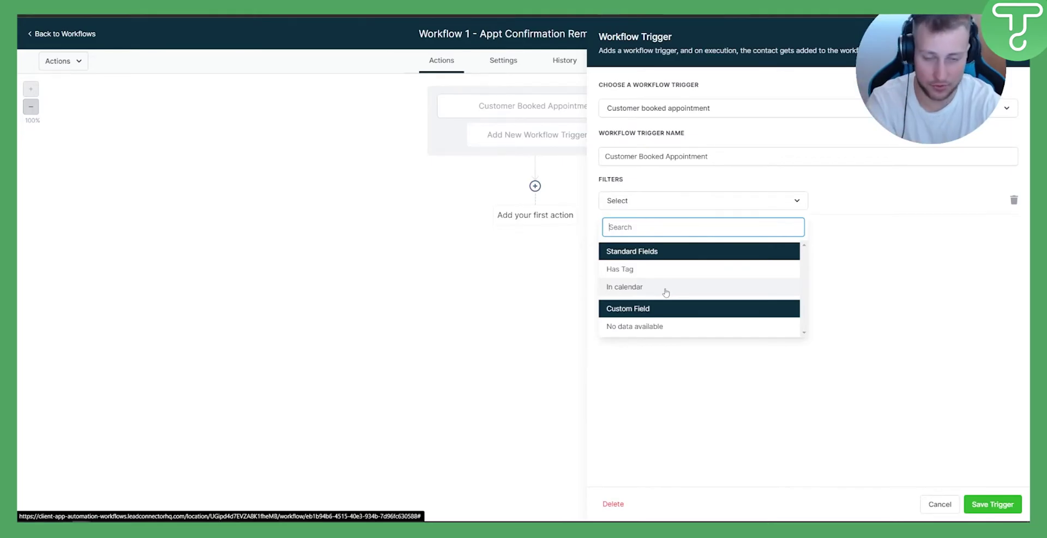
click(665, 293)
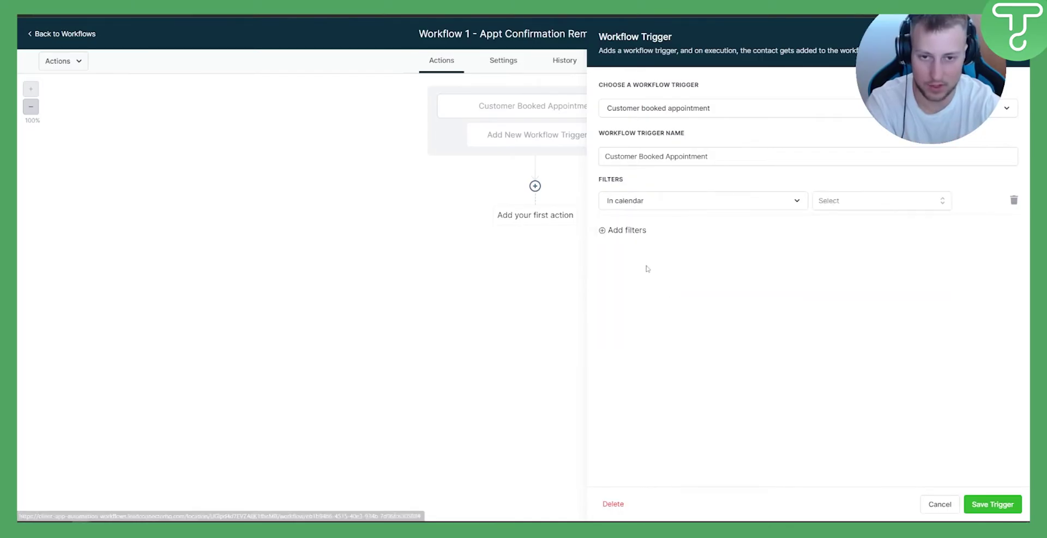
click(865, 209)
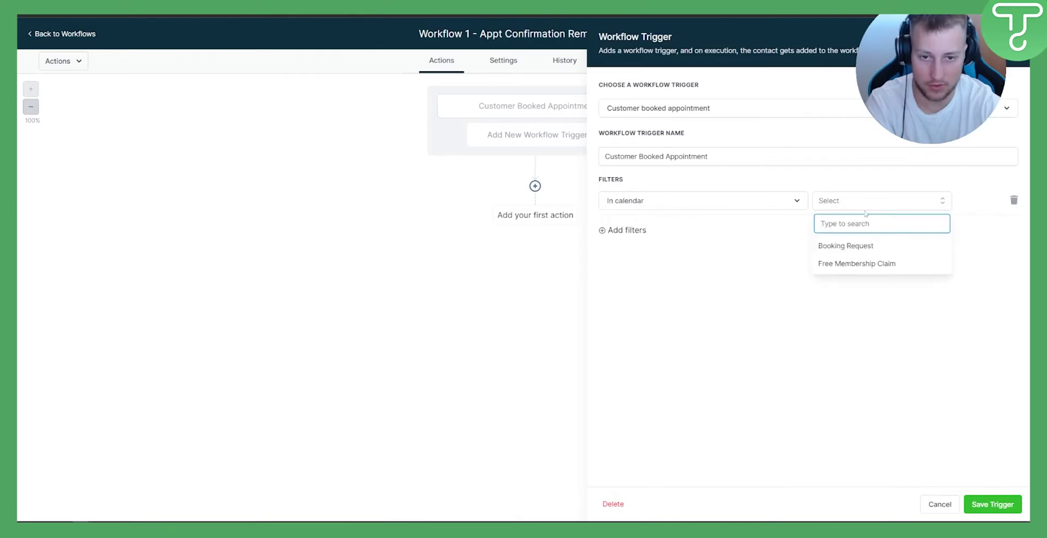
click(852, 248)
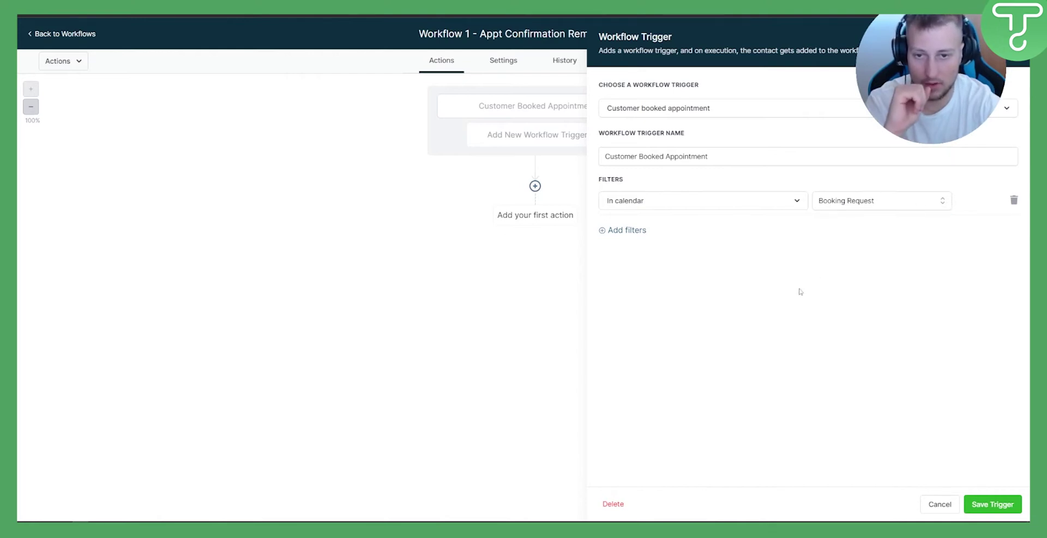
click(978, 503)
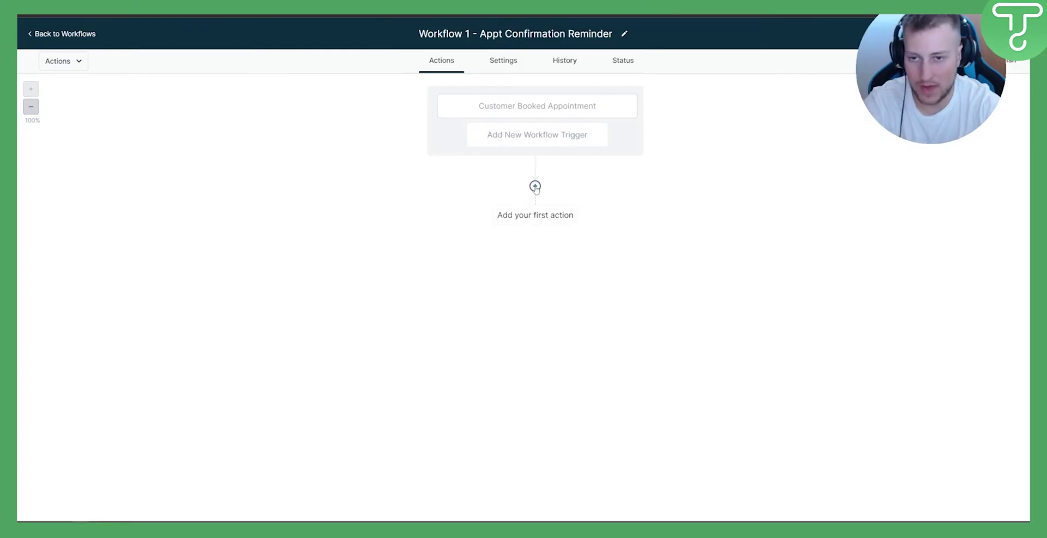
Add a Send Email action as the first step after the trigger
click(535, 187)
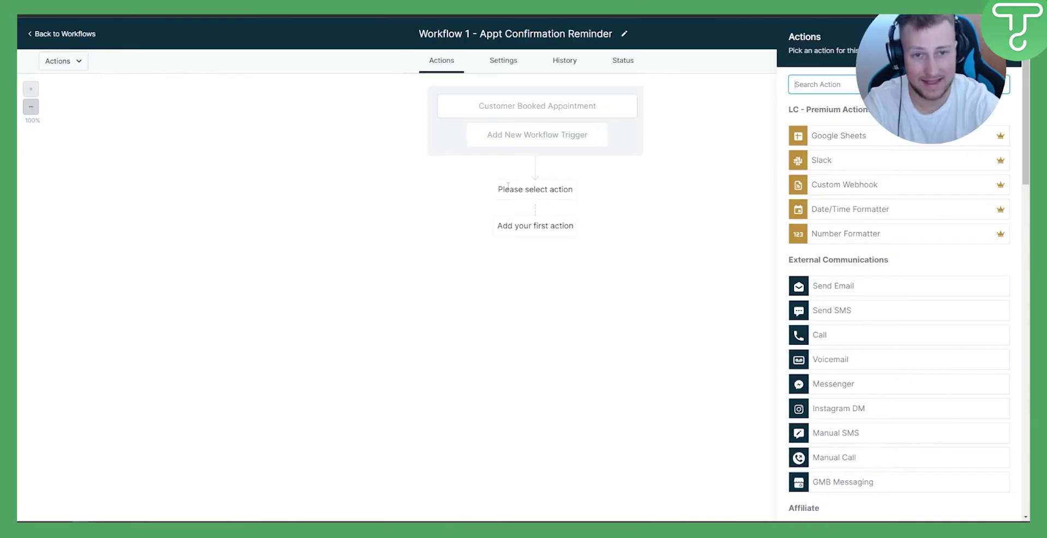
text(send)
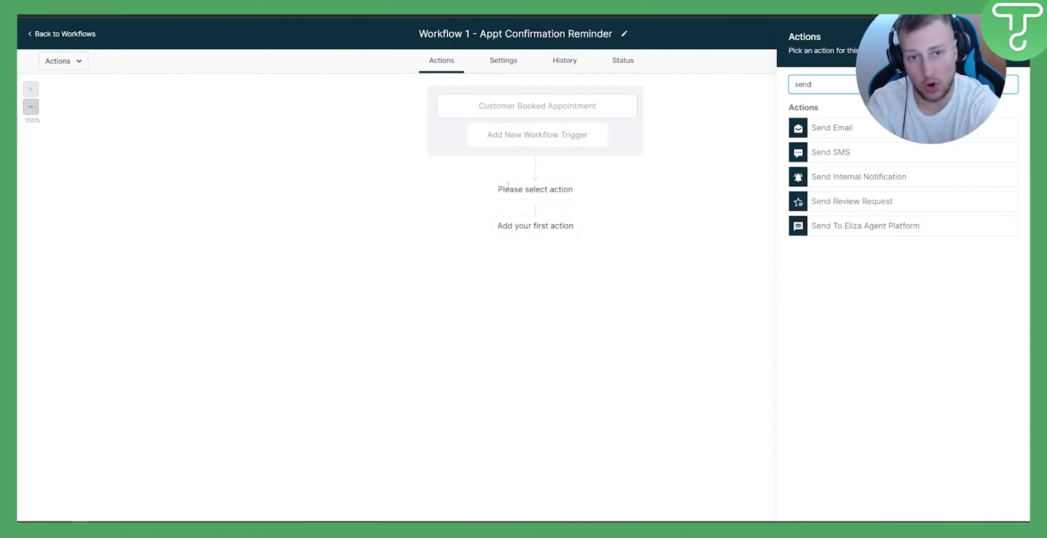
click(844, 138)
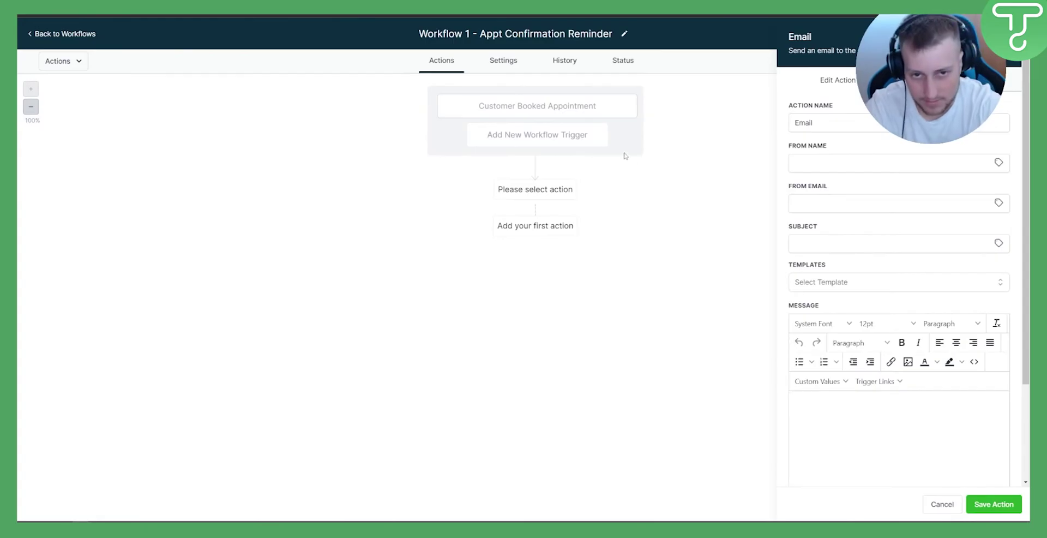
Enter the sender's name and e-mail address, and subject 'Your Call With Company Name'
click(840, 160)
text(John)
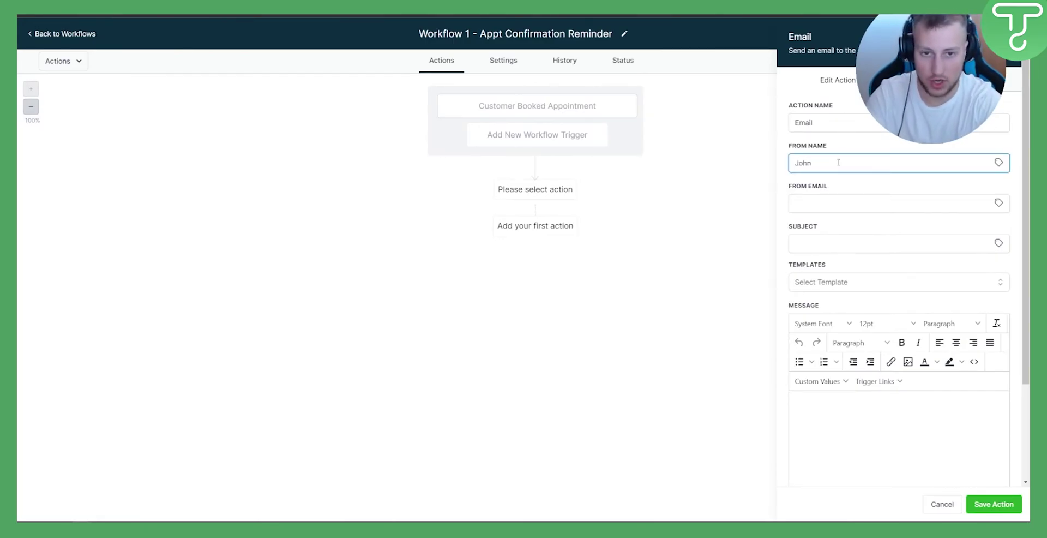
text( Smith)
key(Tab)
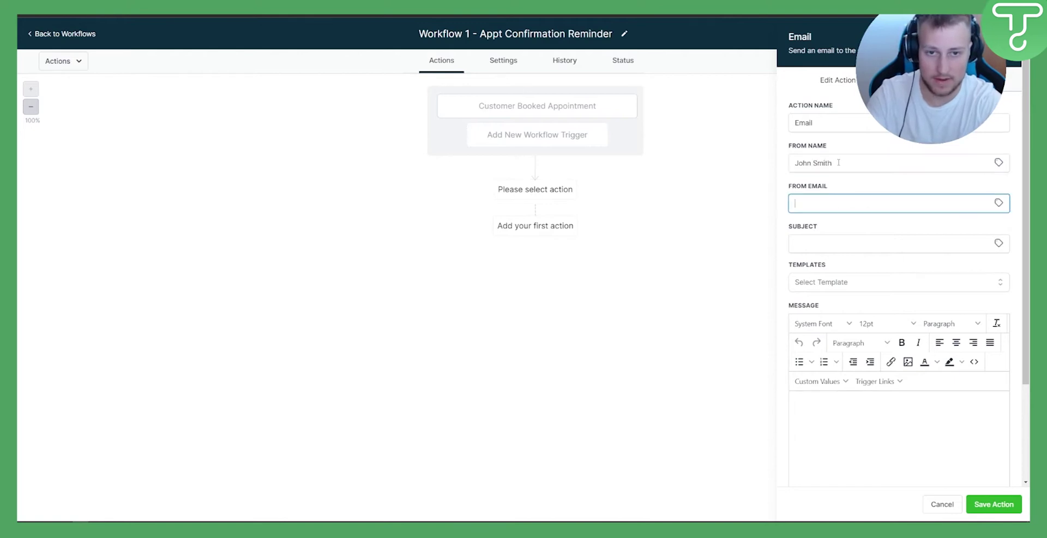
text(john)
key(BackSpace)
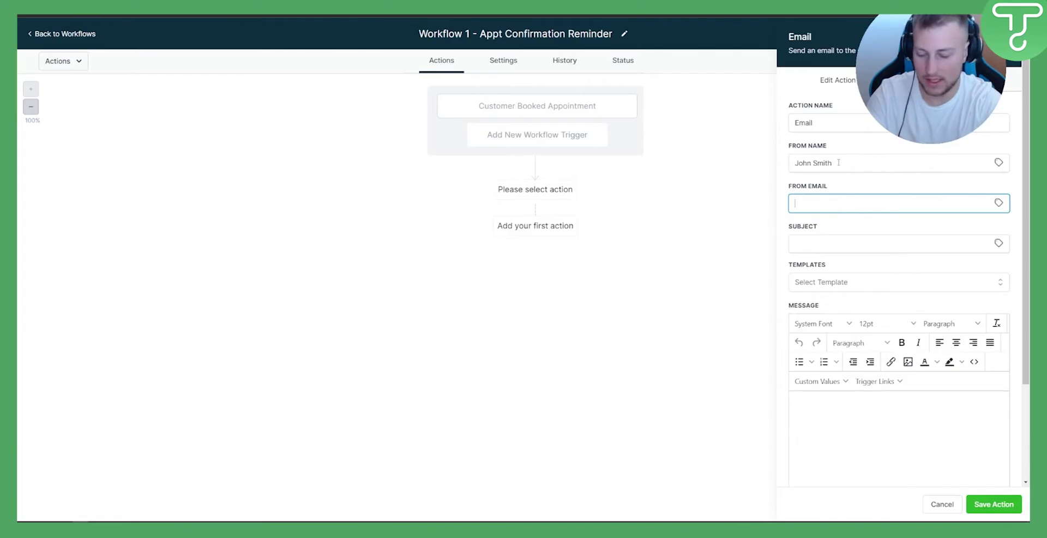
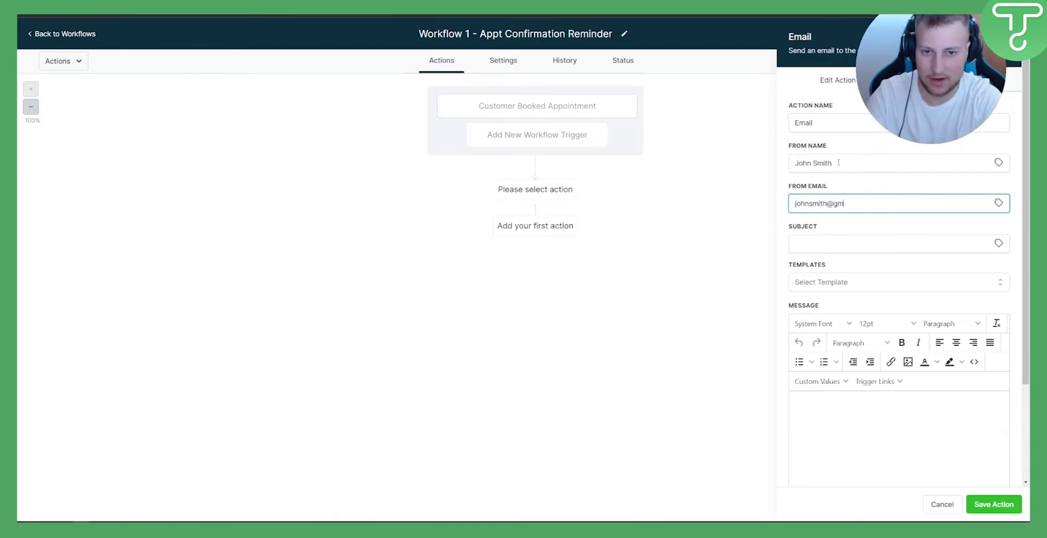
click(870, 245)
text(Your C)
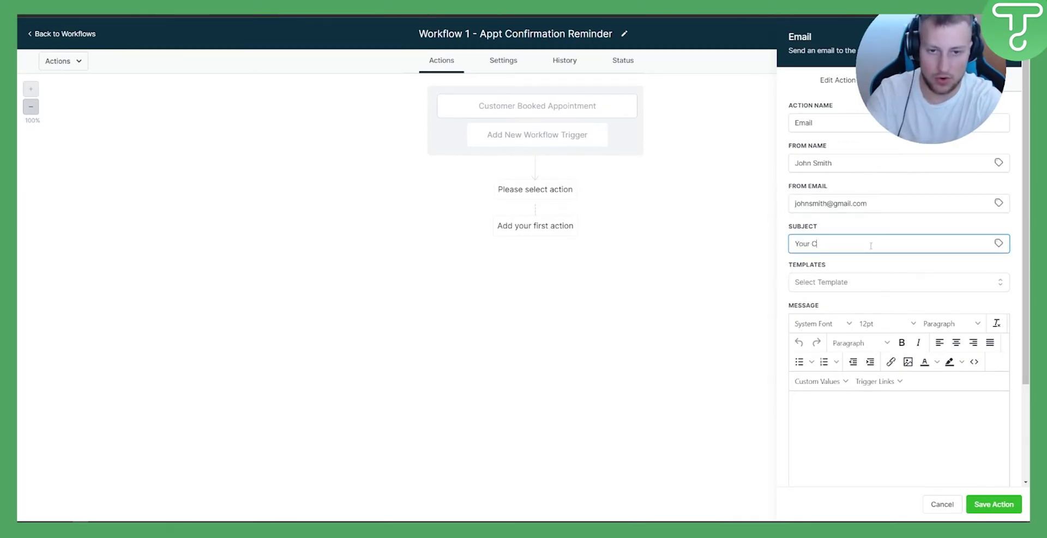
text(all With)
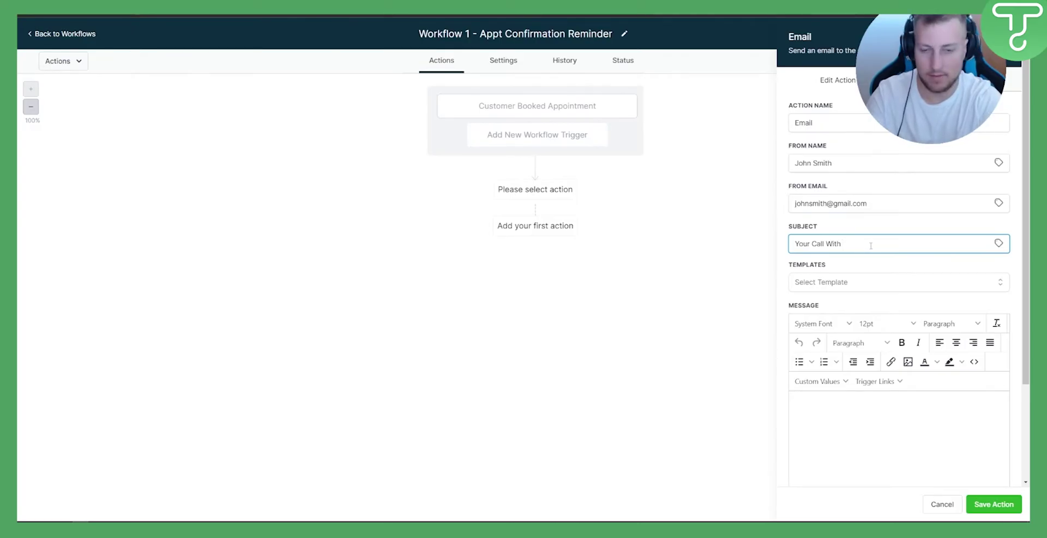
text( Company Name)
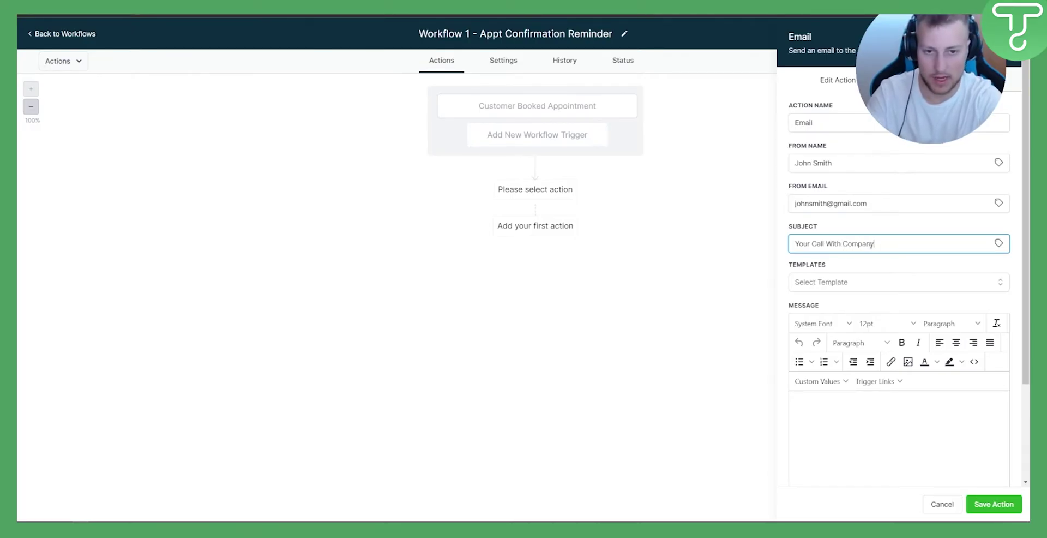
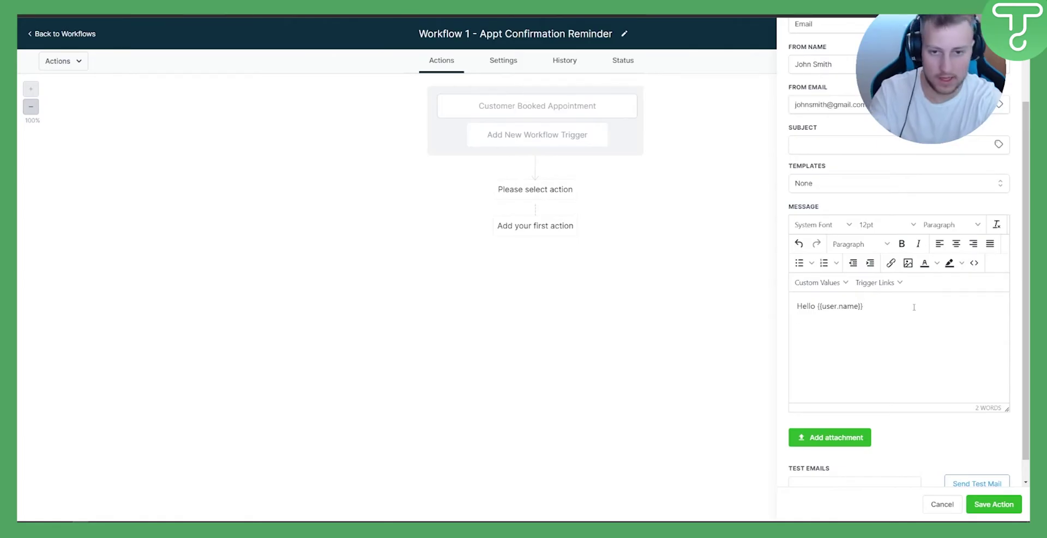
Add the line 'This is a reminder for your call with' followed by the {{appointment.title}} placeholder
key(Return)
text(This is a)
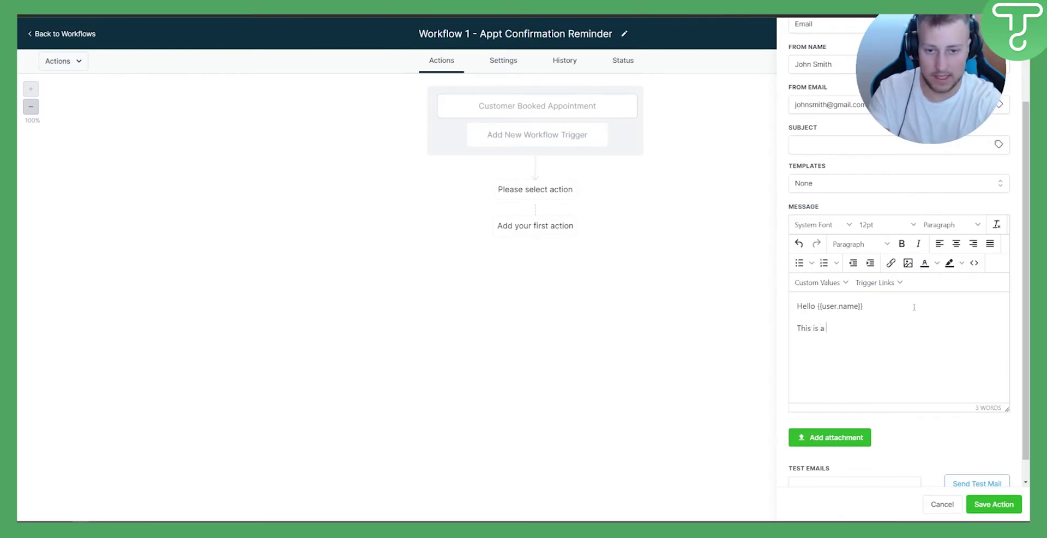
text( reminder for your ca)
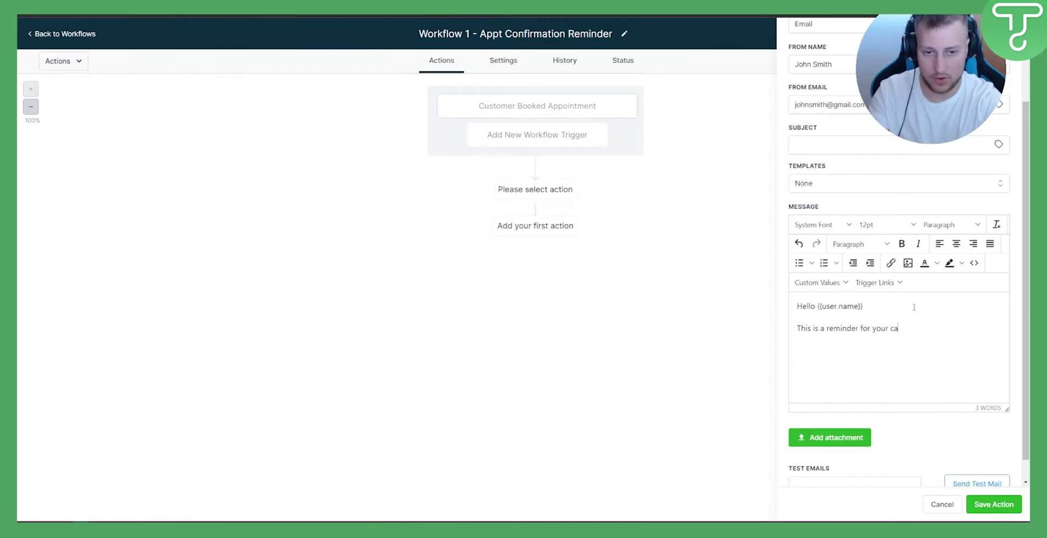
text(ll with)
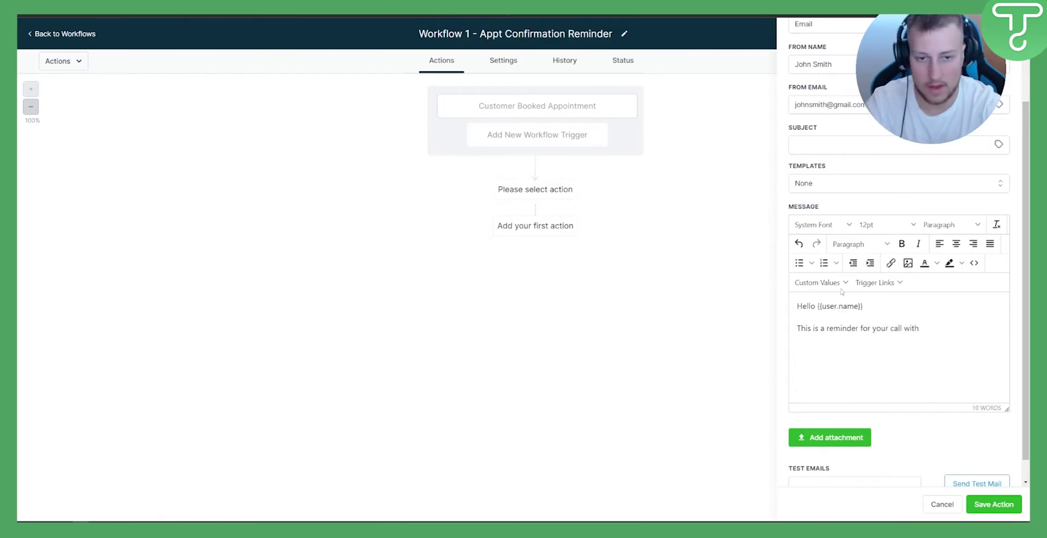
click(825, 283)
mouse_move(833, 317)
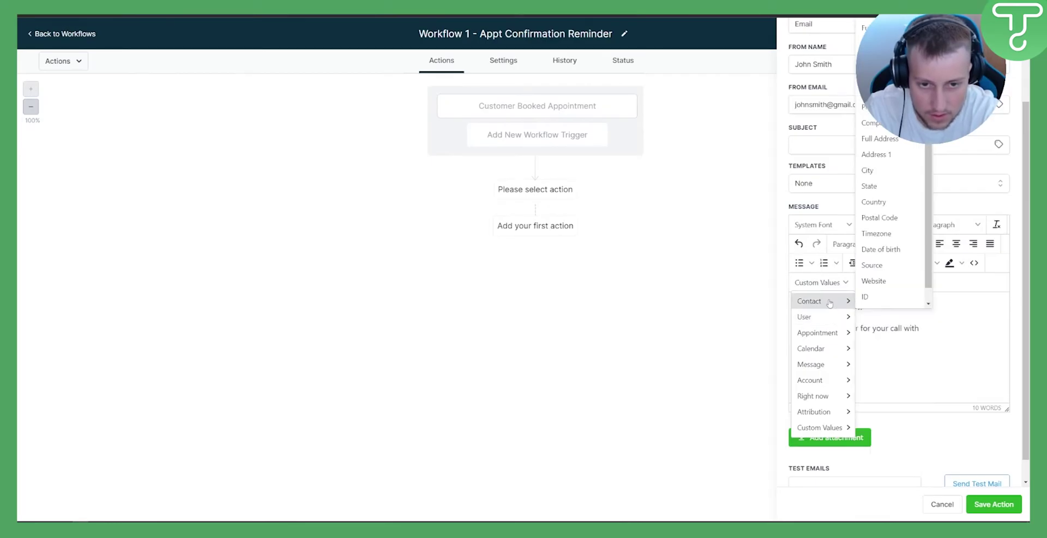
mouse_move(832, 338)
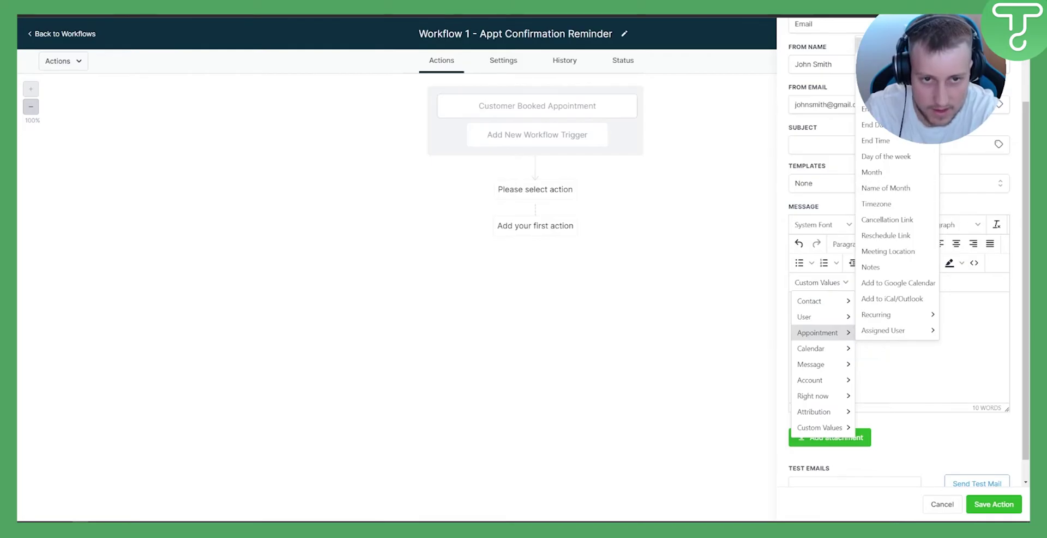
click(861, 45)
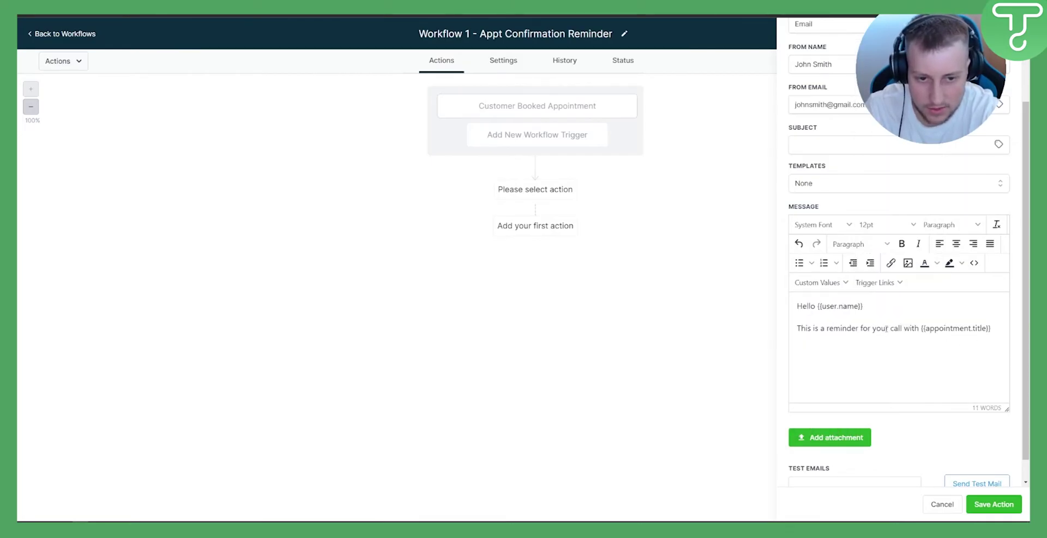
Change 'with' to 'today with' the host and company, then add 'Please make sure you show up!' and 'Thank you'
drag(920, 327, 903, 328)
key(BackSpace)
text(today)
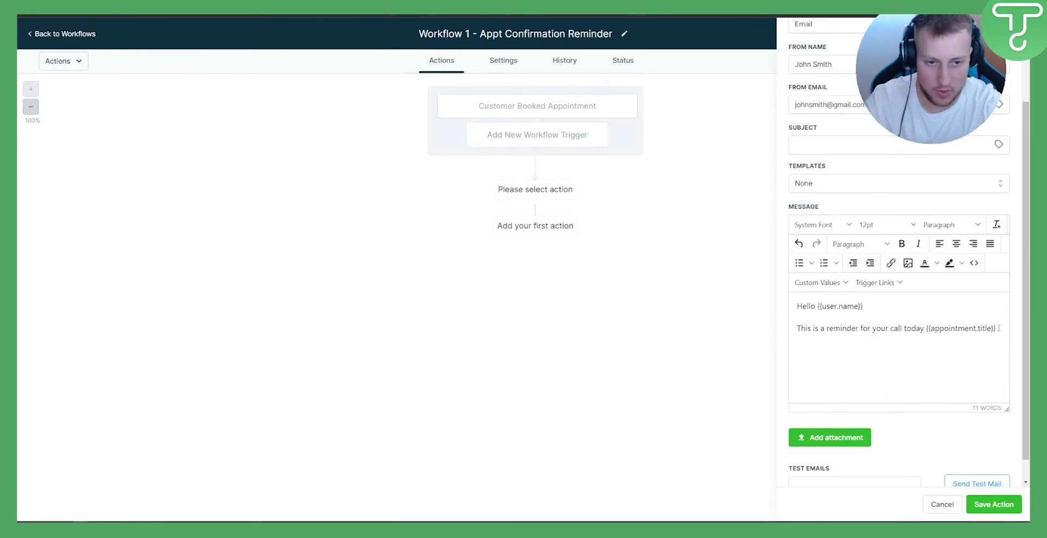
text( with )
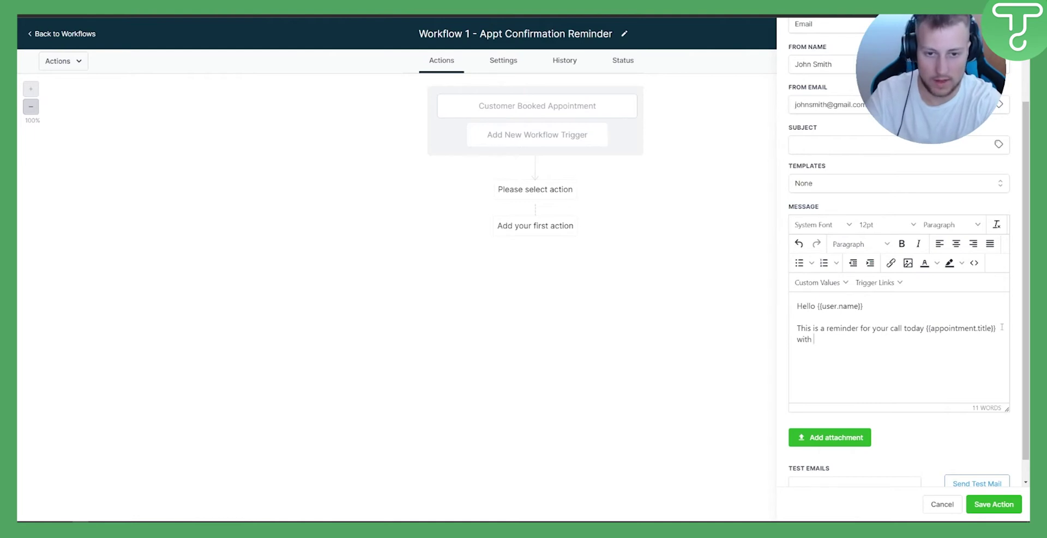
text(J)
text(Mark from )
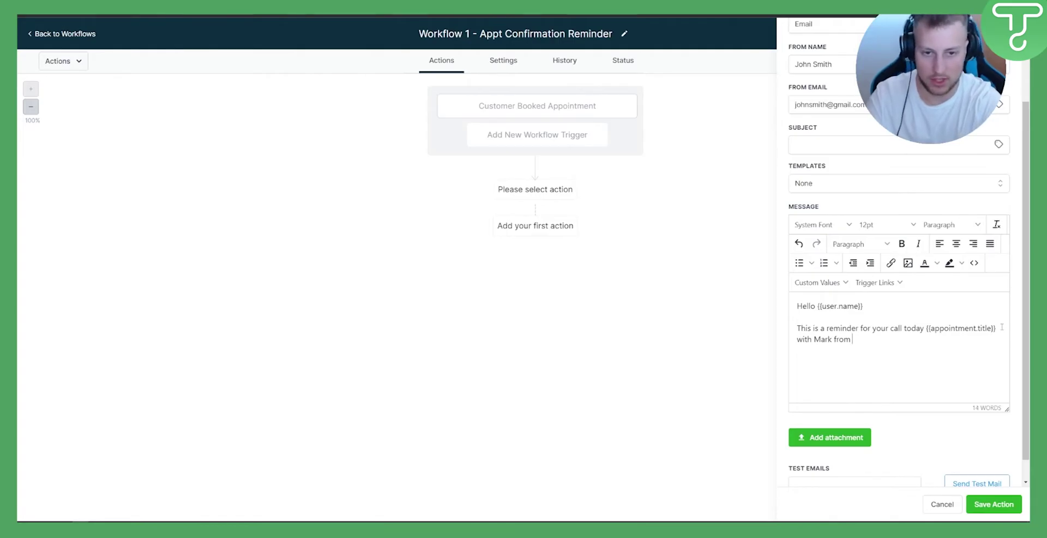
text(Company Name.)
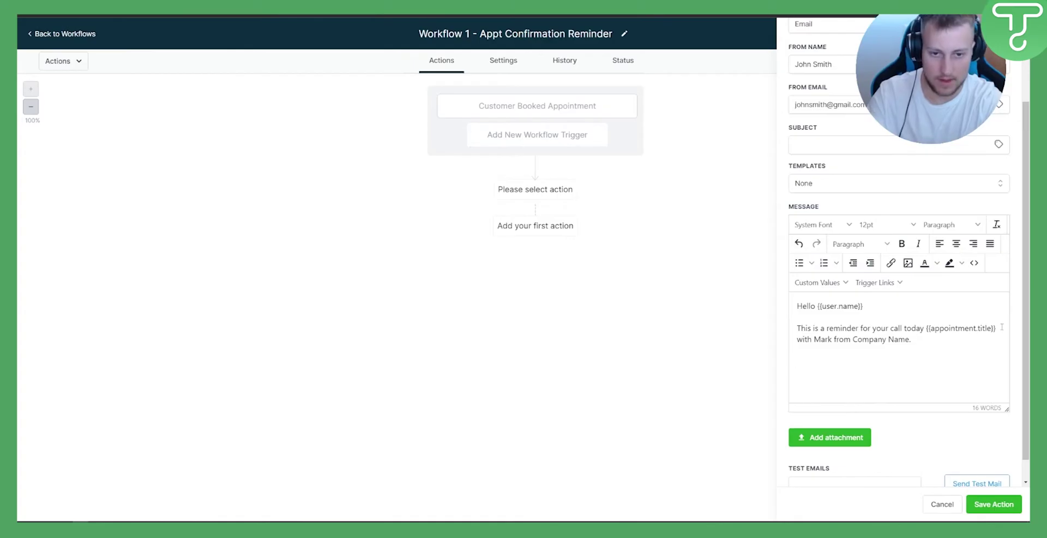
text(Please make s)
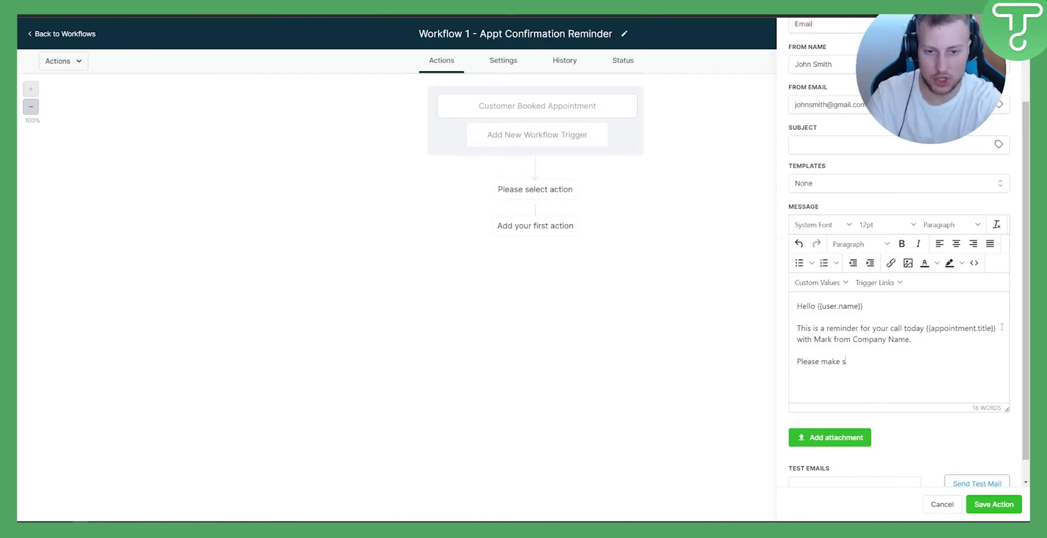
text(ure you )
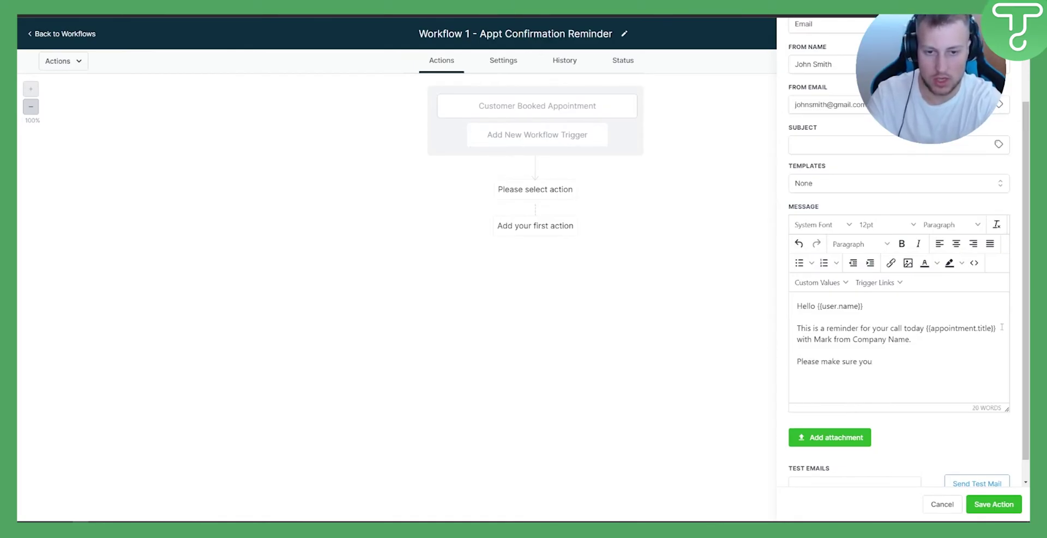
text(show up)
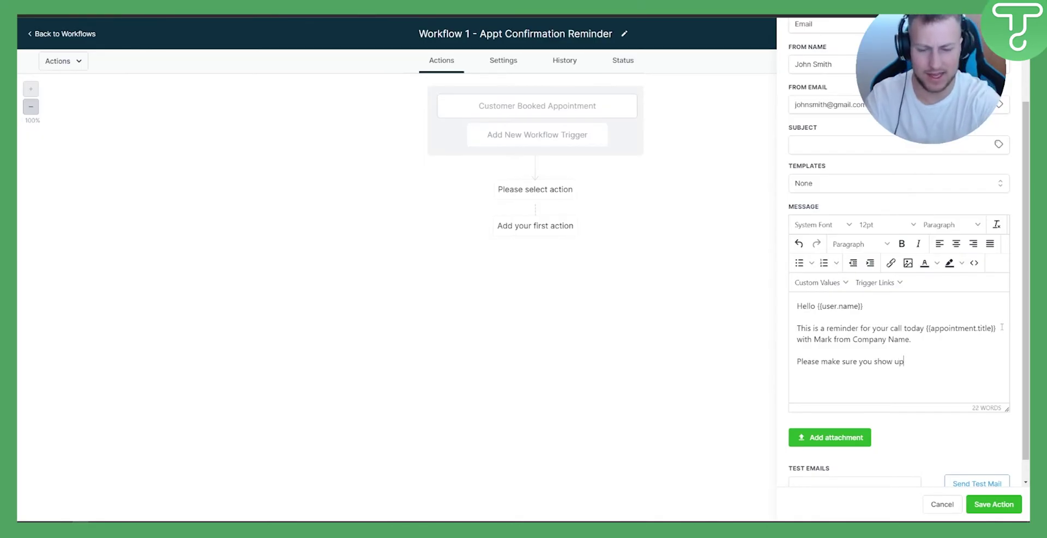
text(!)
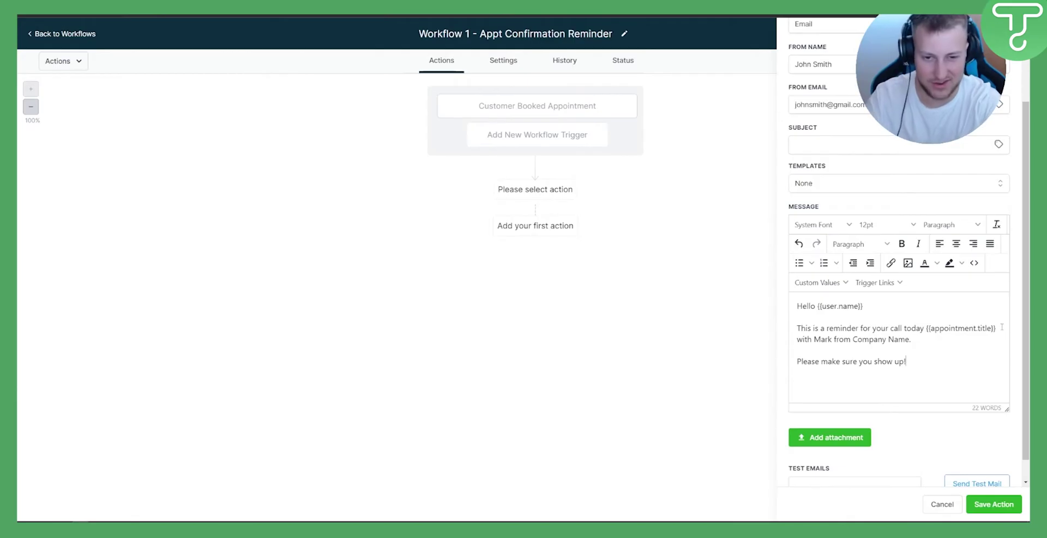
key(Return)
text(Thank you!)
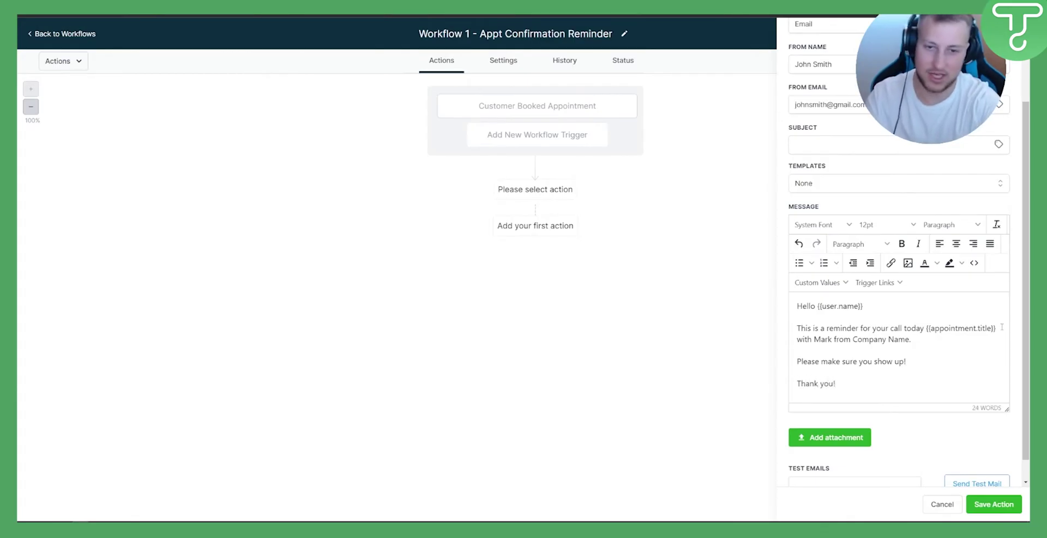
key(ctrl+a)
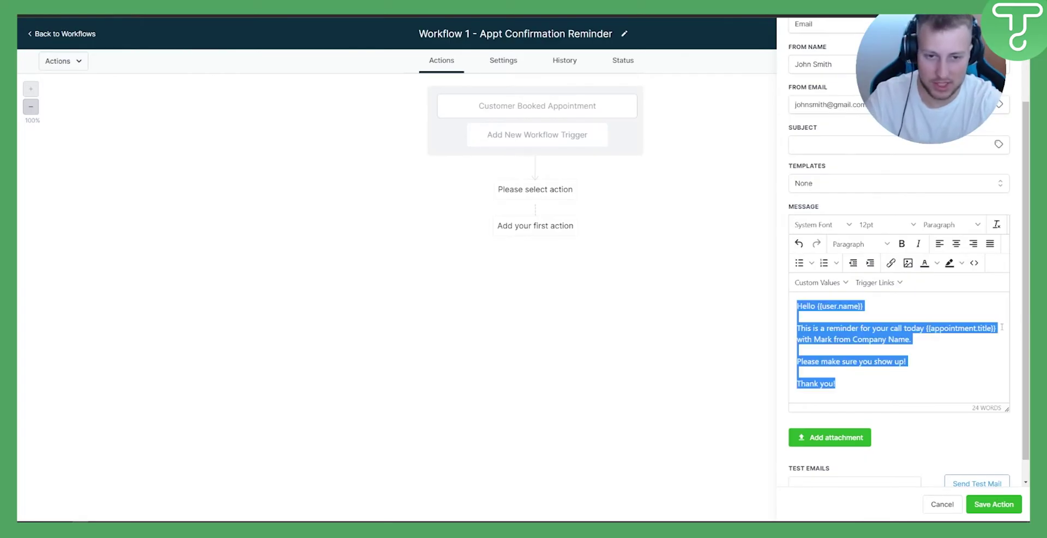
Paste 'Your Call With Company Name' as the email subject and save the Email action
click(902, 336)
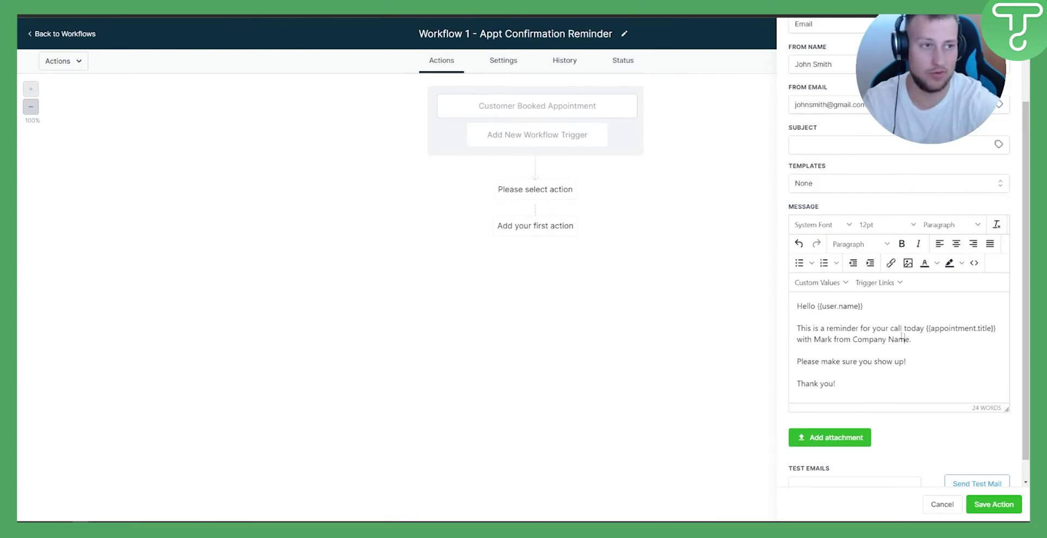
scroll(922, 421, down, 2)
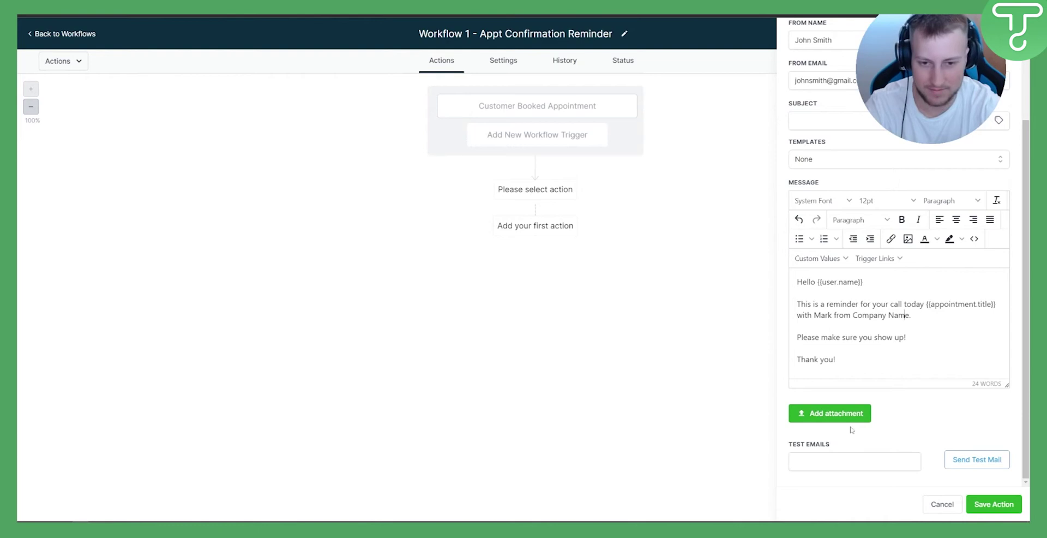
scroll(847, 419, up, 5)
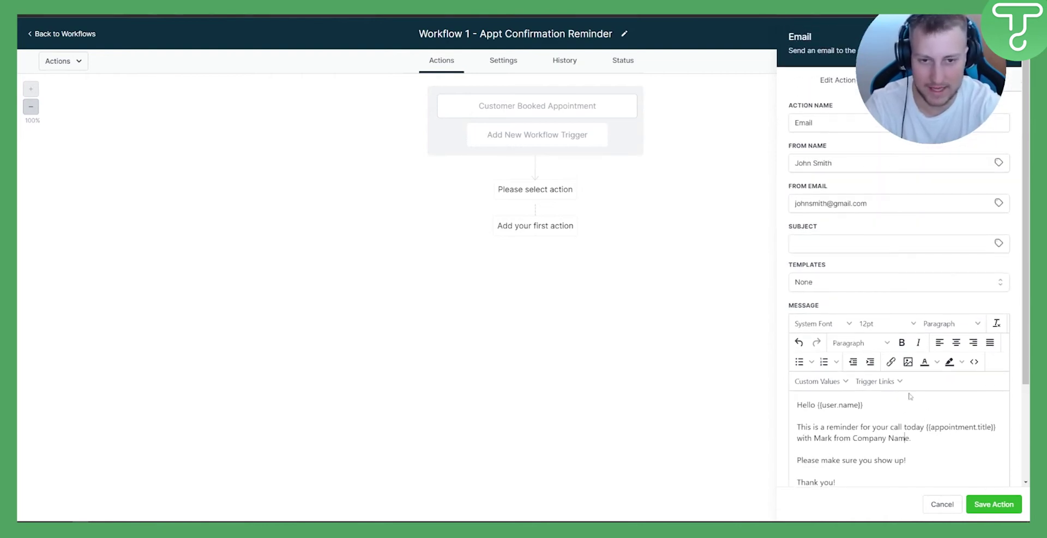
click(921, 80)
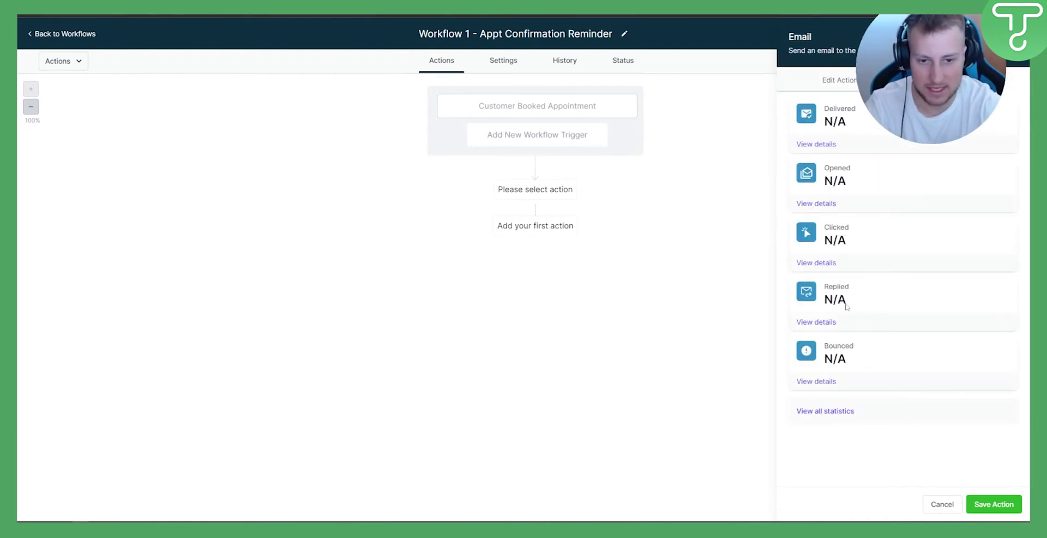
click(989, 505)
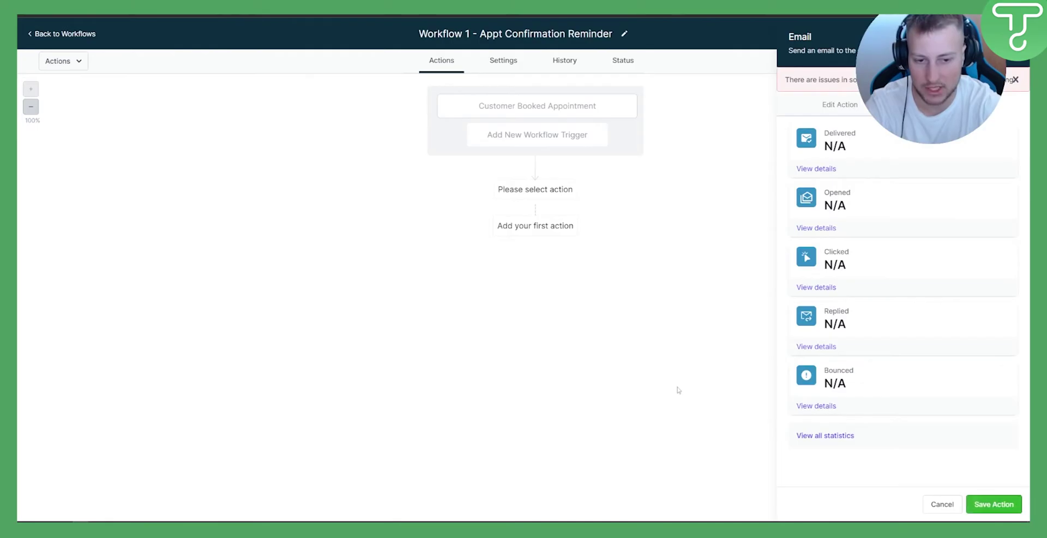
click(840, 104)
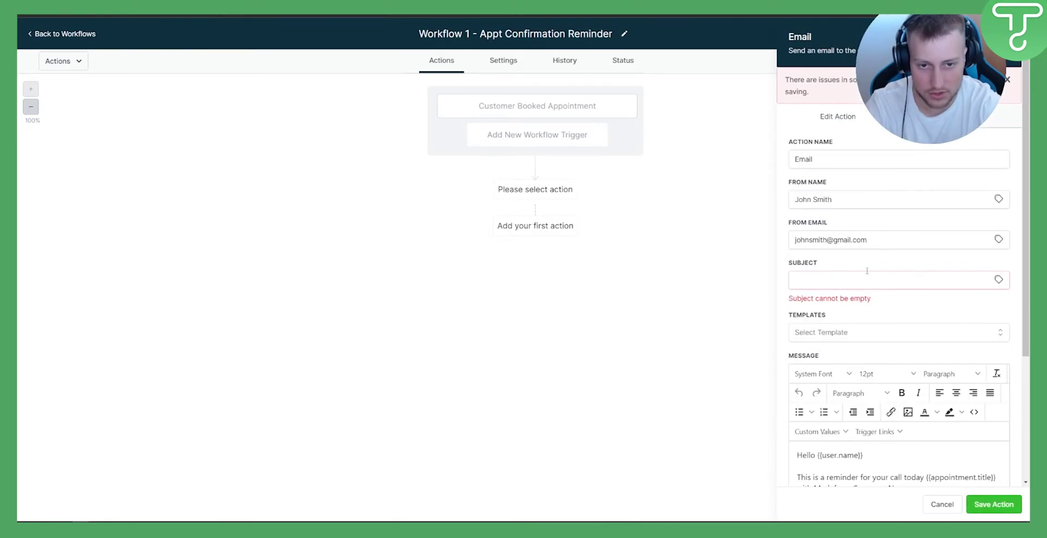
click(821, 282)
text(Your Call With Company Name)
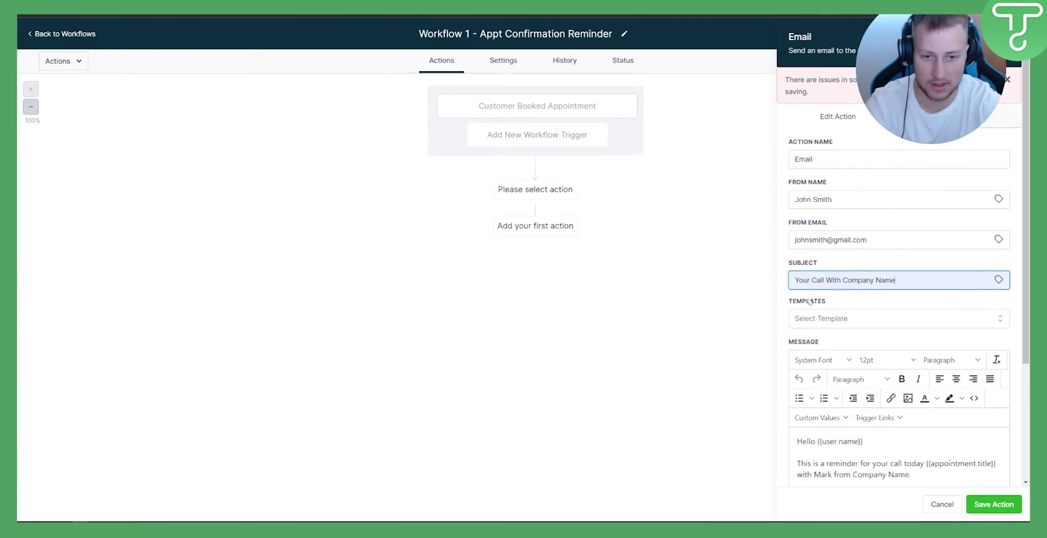
click(994, 504)
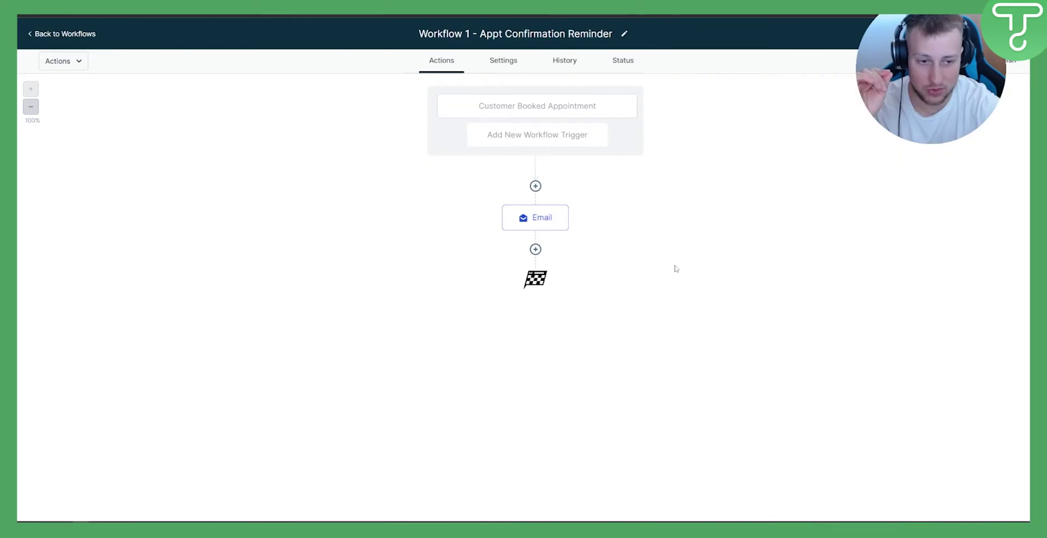
Add a Send SMS step after the Email with the pasted reminder message and Templates set to None
click(536, 249)
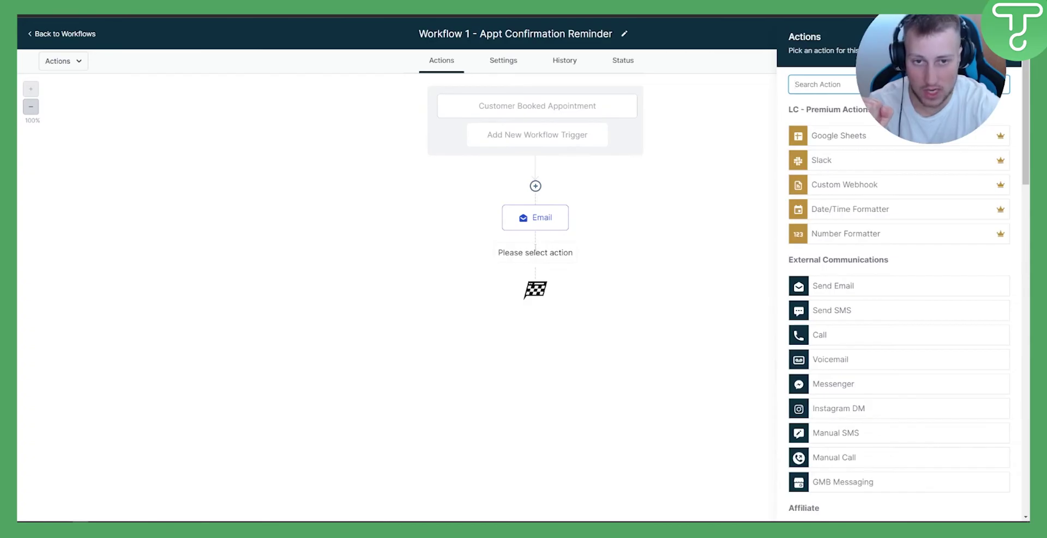
text(send)
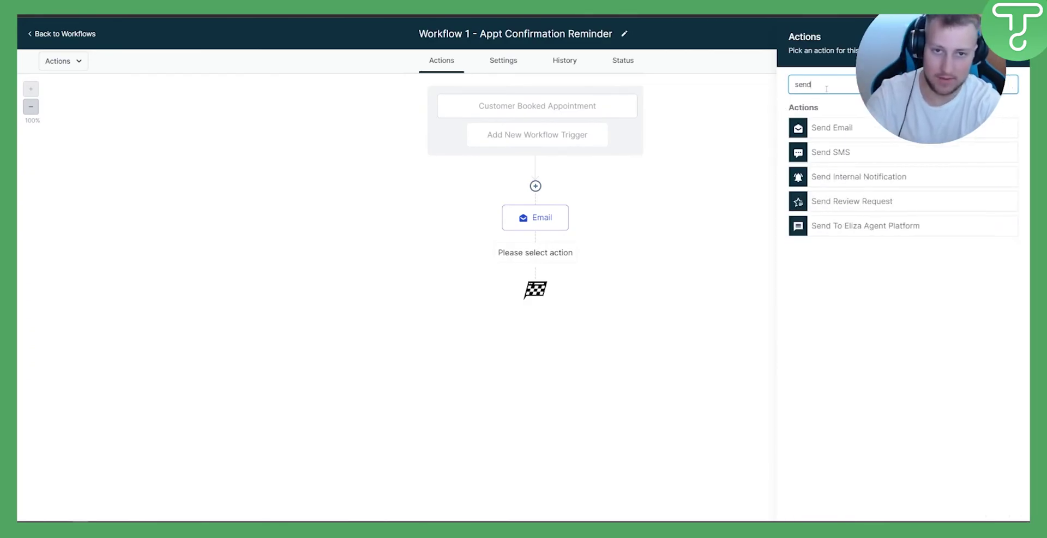
click(823, 155)
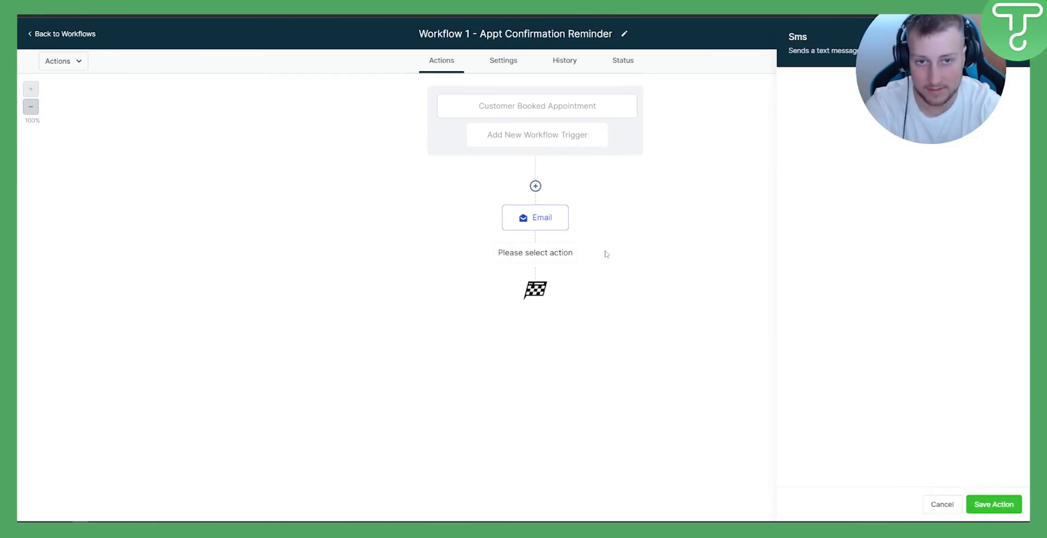
click(827, 229)
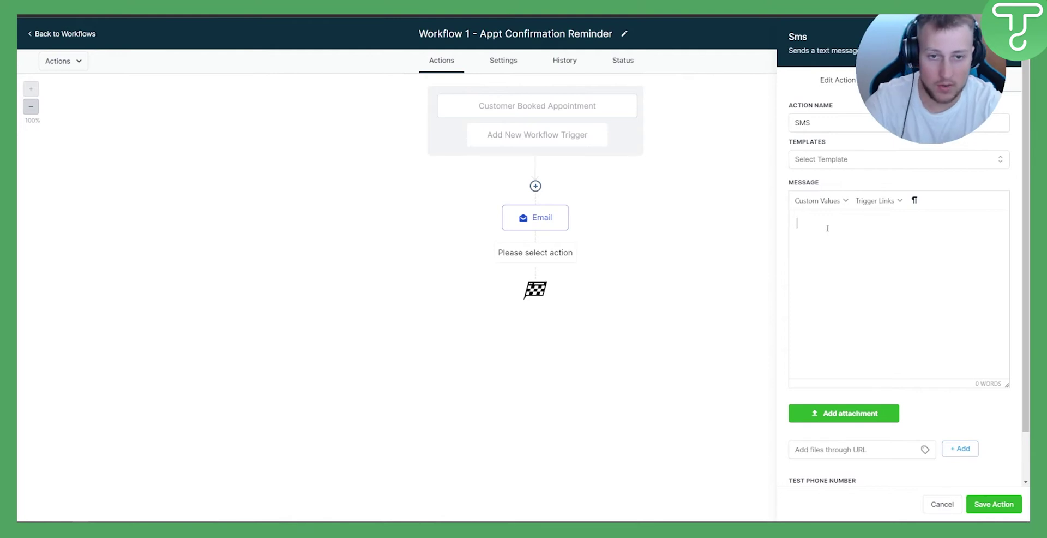
text(Hello {{user.name}}  This is a reminder for your call today {{appointment.title}} with Mark from Company Name.  Please make sure you show up!  Thank you!)
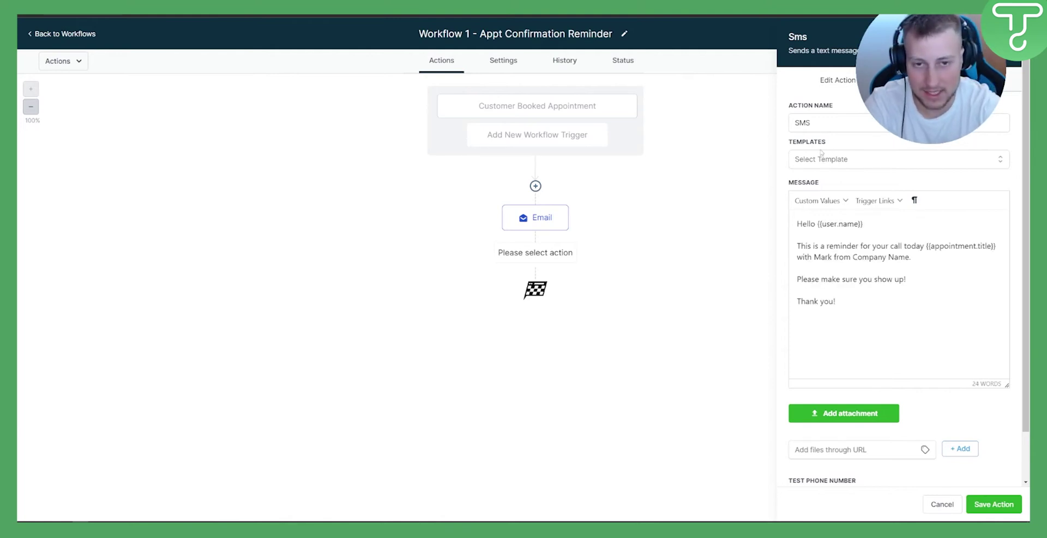
click(818, 162)
click(802, 205)
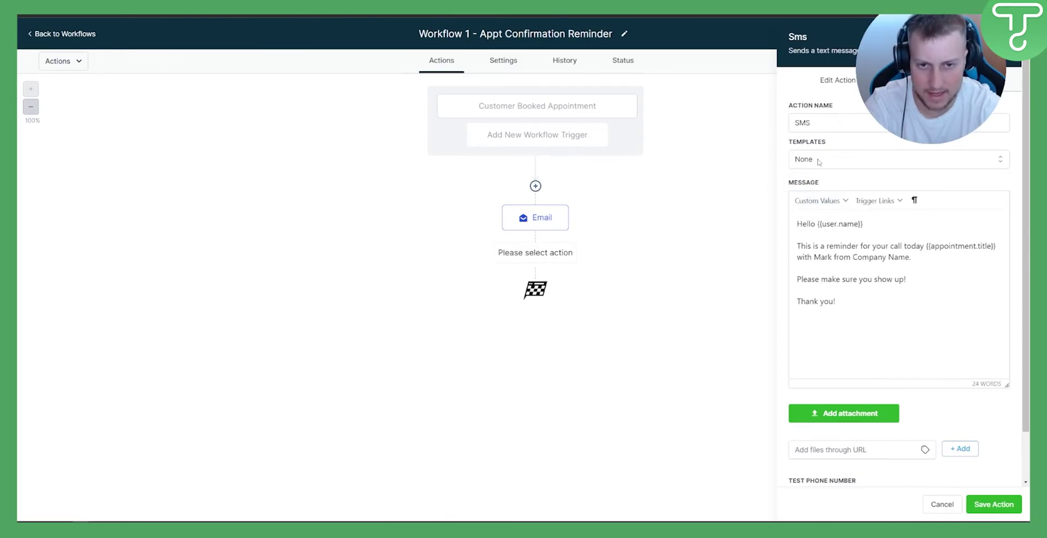
scroll(810, 163, down, 1)
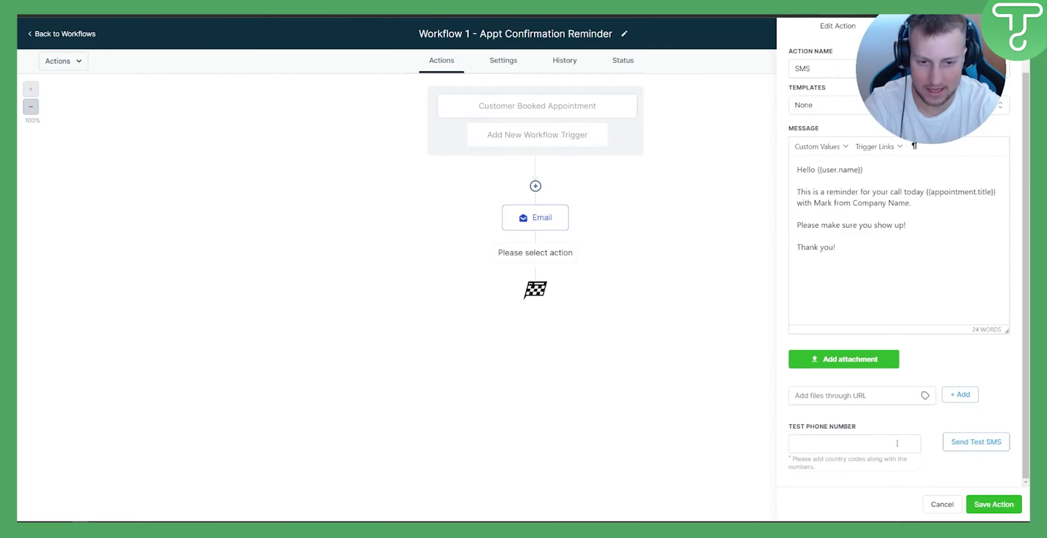
scroll(870, 284, up, 1)
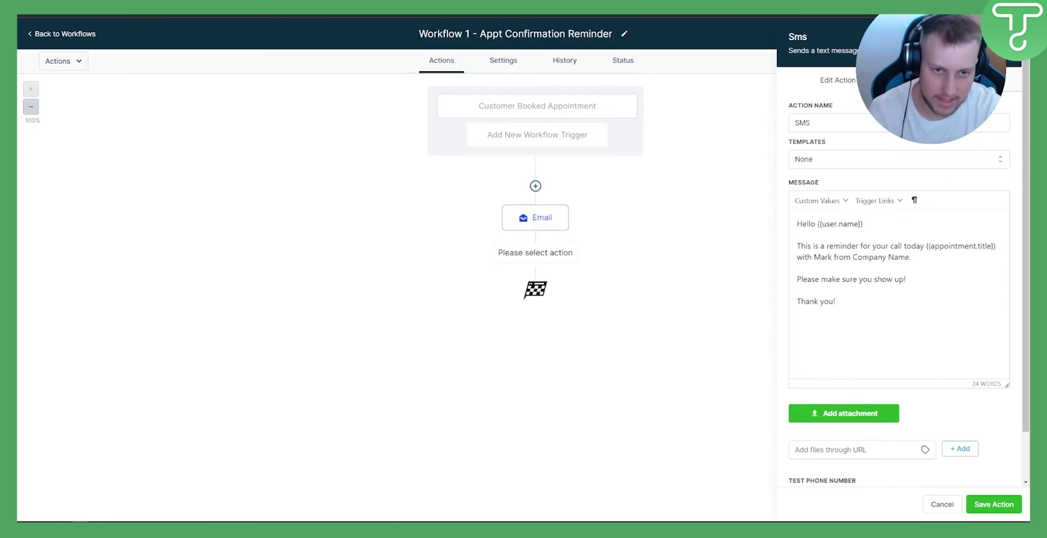
click(993, 505)
mouse_move(510, 281)
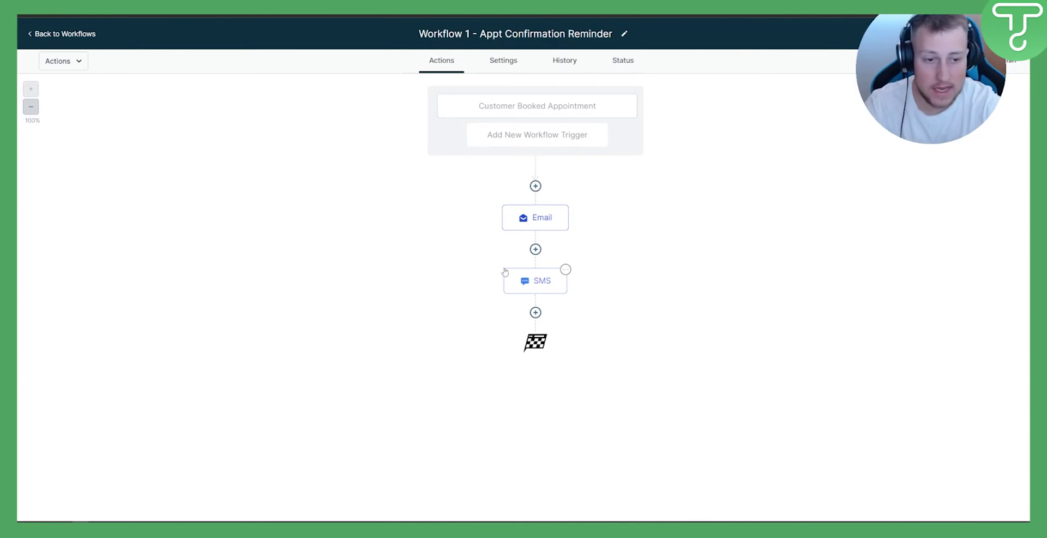
Add a Wait step after the SMS: Event / Appointment time, Before, 1 day
click(536, 312)
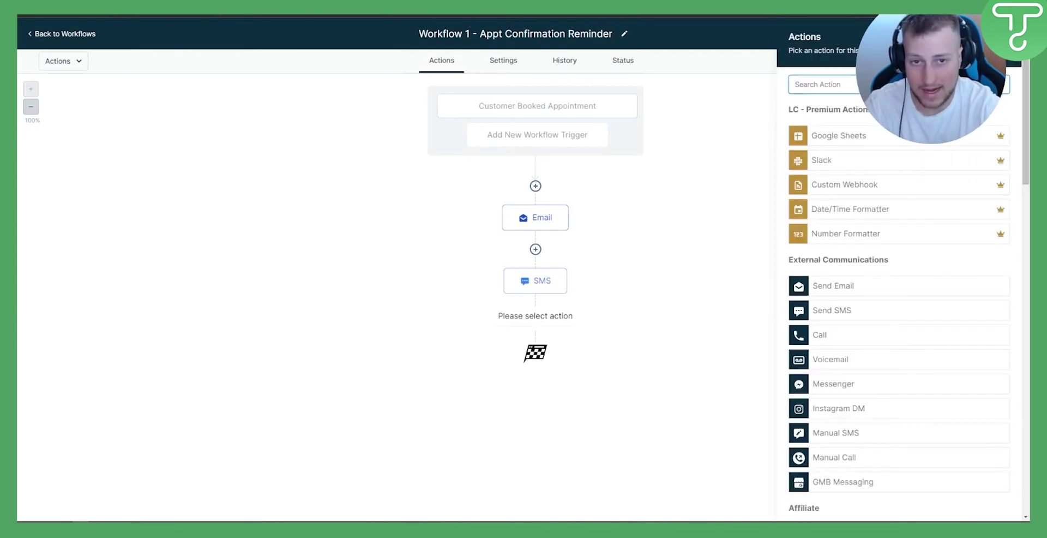
text(wait)
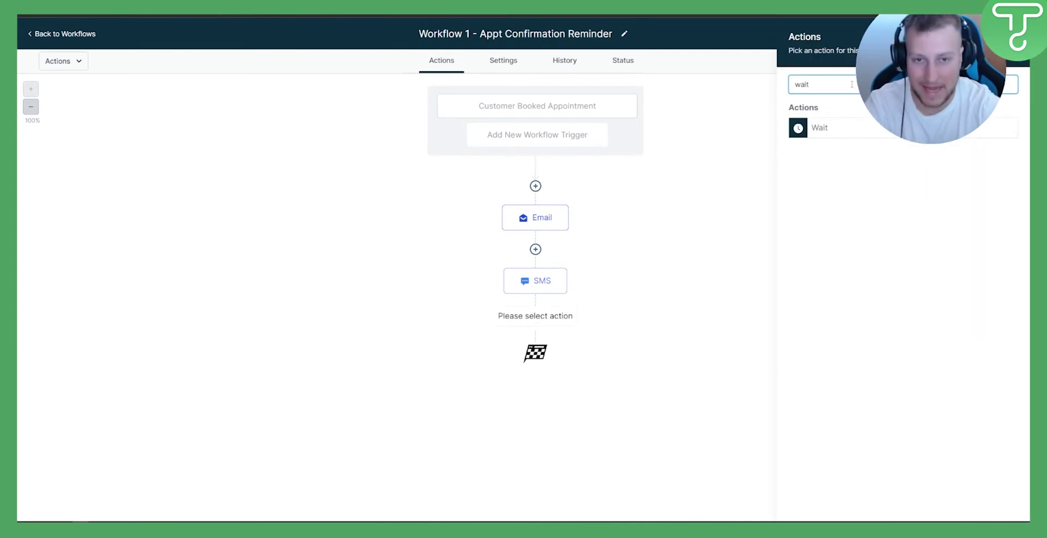
click(815, 127)
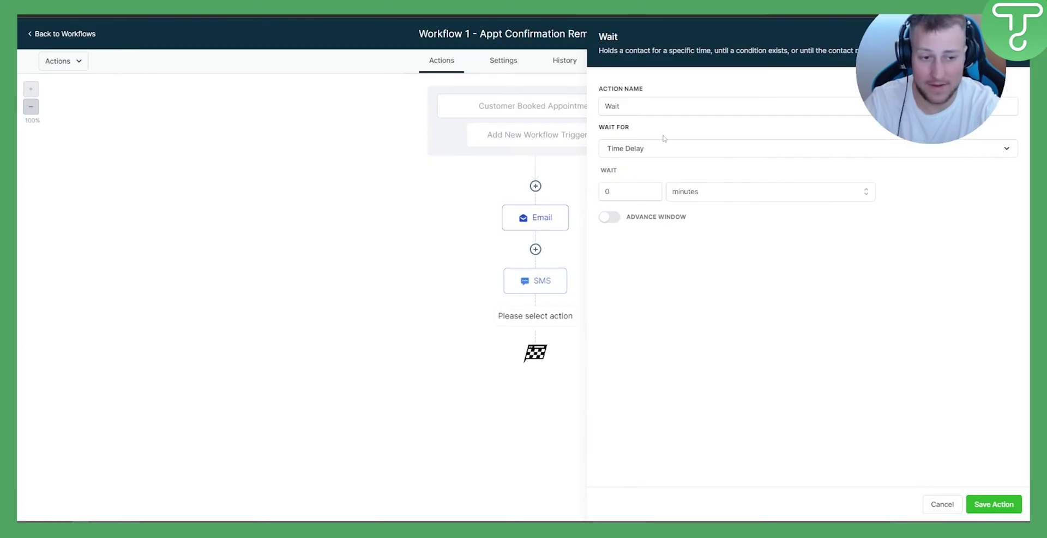
click(638, 149)
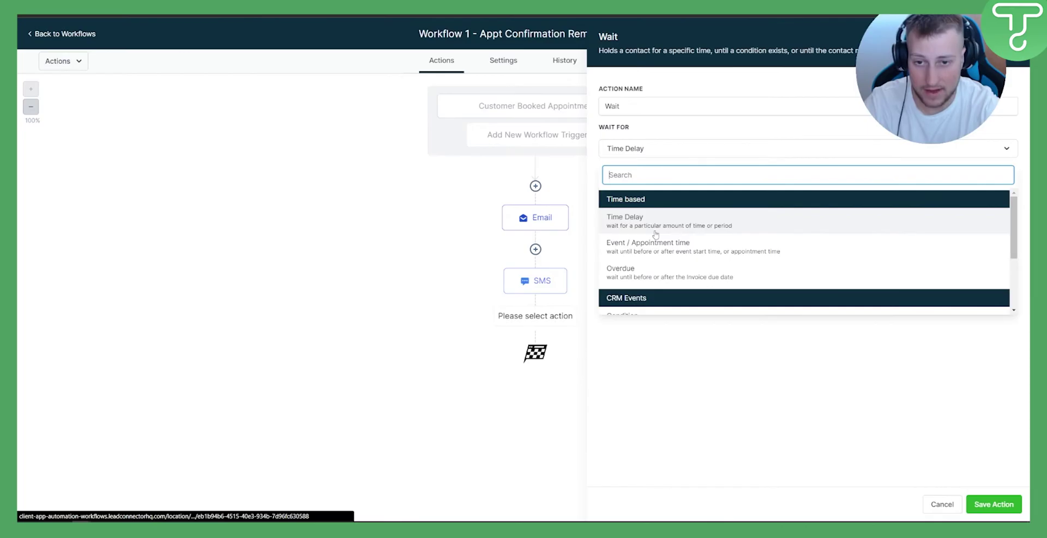
click(659, 247)
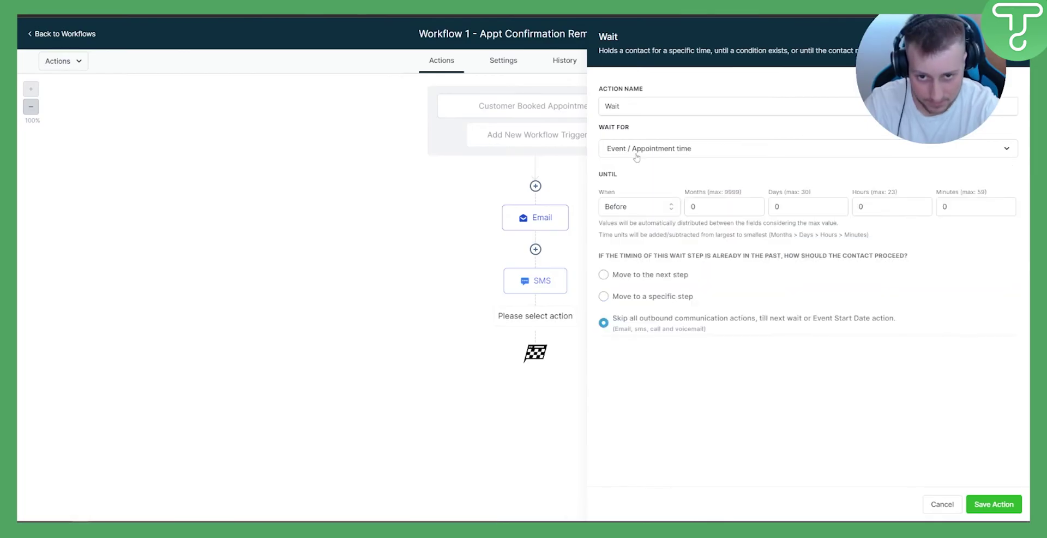
double_click(793, 206)
text(1)
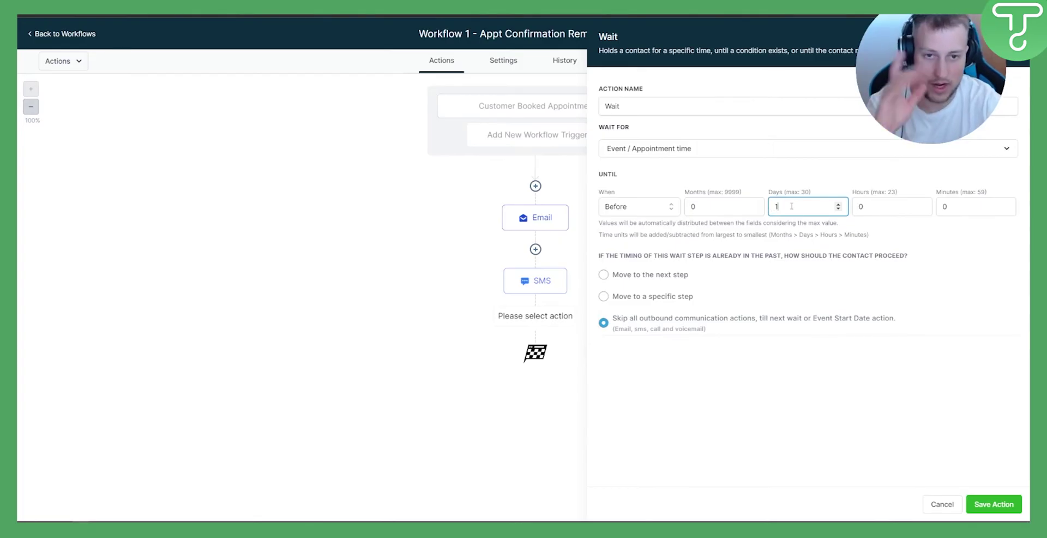
click(622, 207)
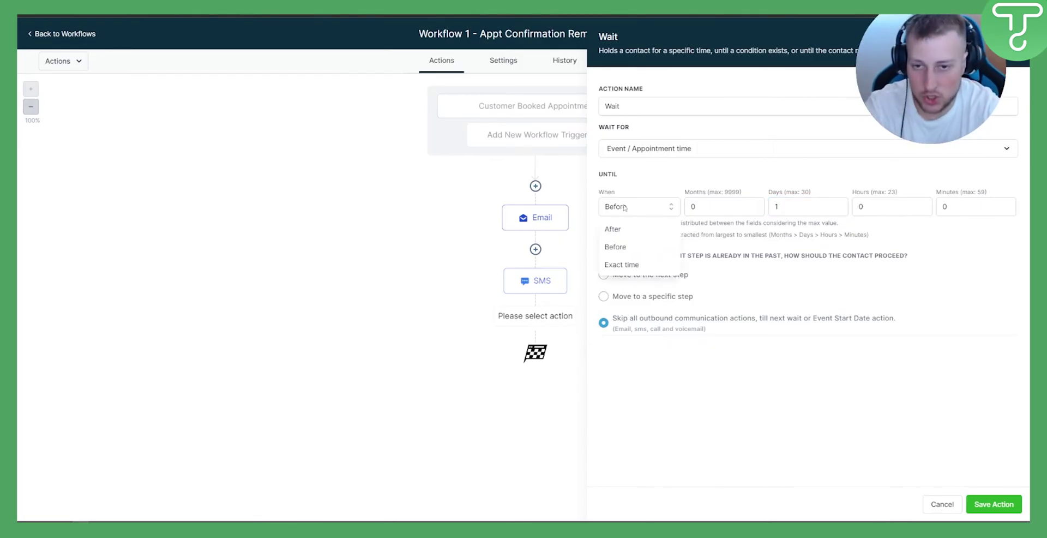
click(616, 247)
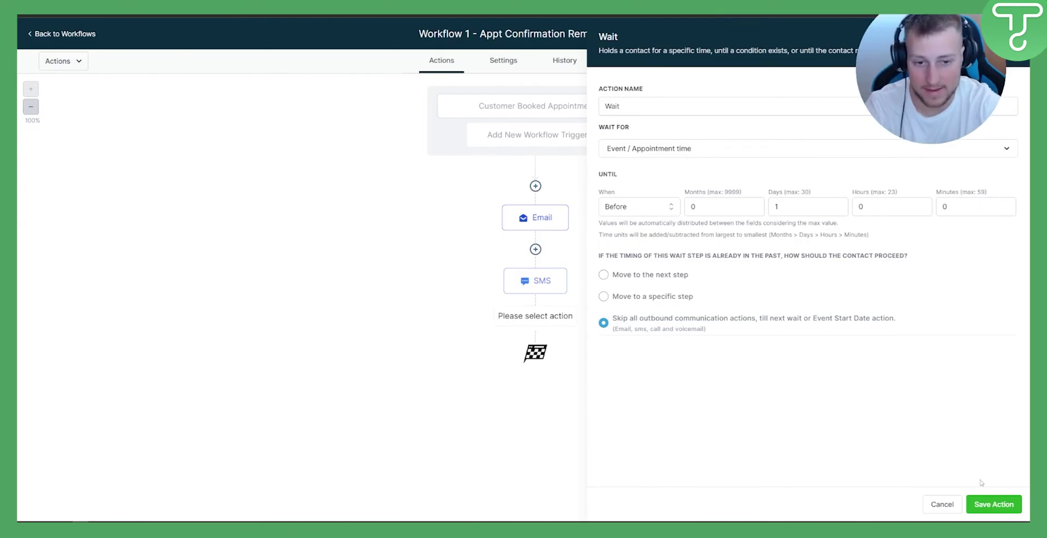
click(994, 504)
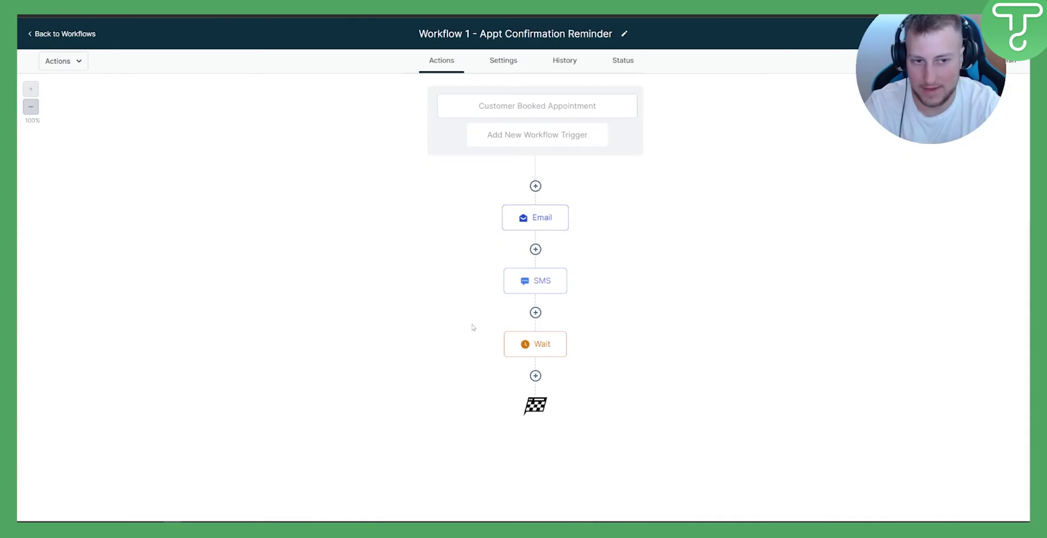
Add a Send SMS step after the Wait containing the pasted reminder with {{appointment.title}}, and save it
click(536, 376)
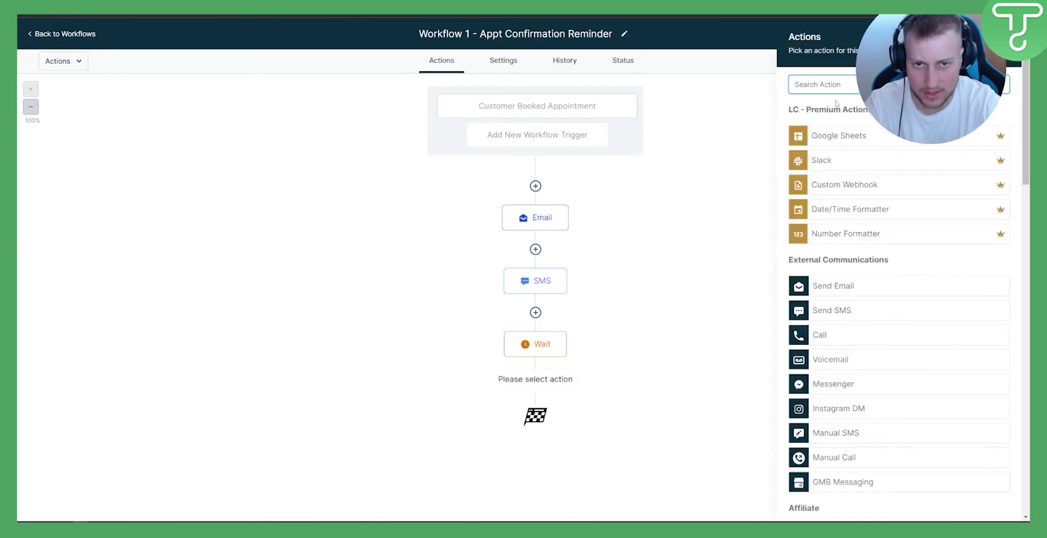
text(sms)
click(830, 128)
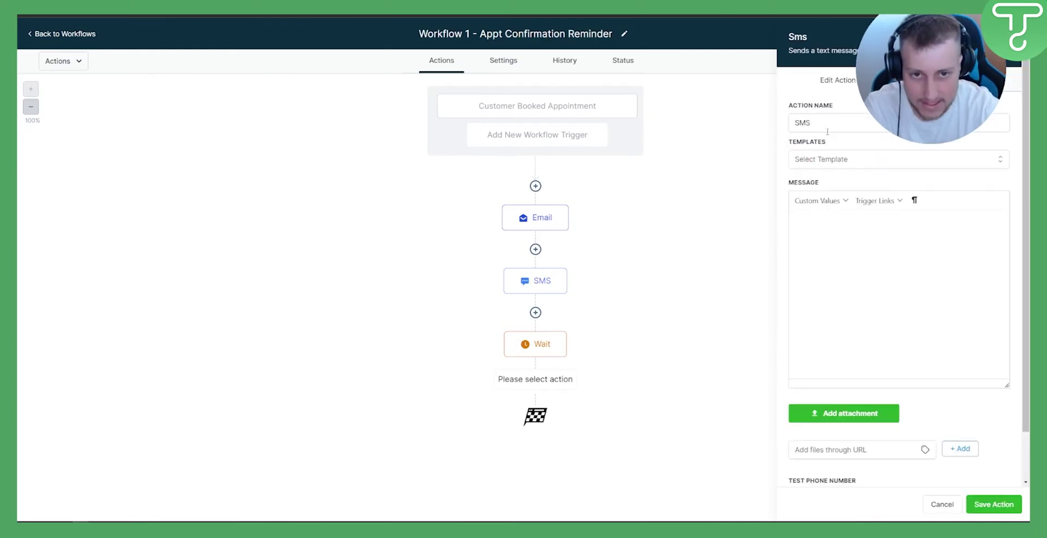
click(833, 224)
text(Hello {{user.name}}  This is a reminder for your call today {{appointment.title}} with Mark from Company Name.  Please make sure you show up!  Thank you!)
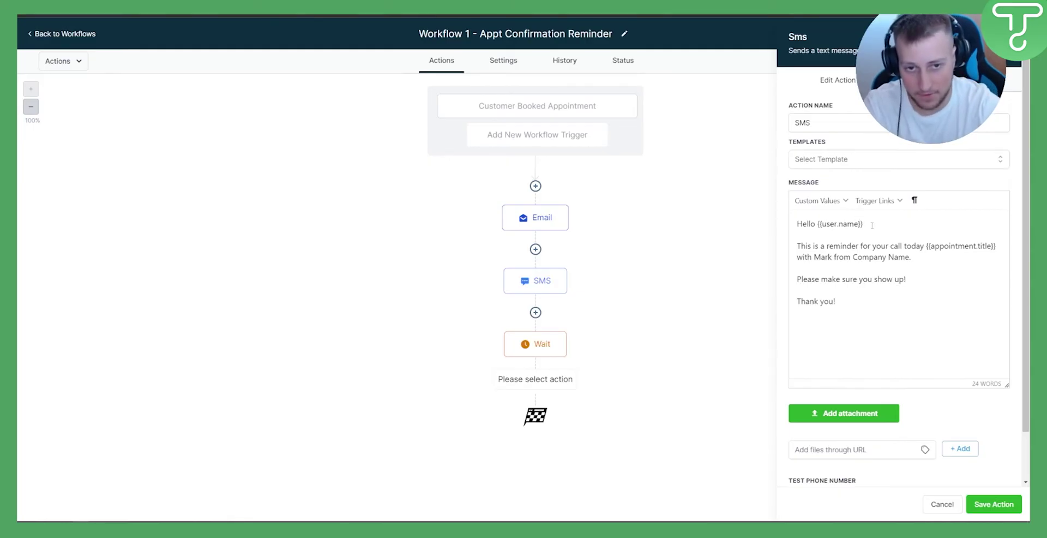
click(853, 256)
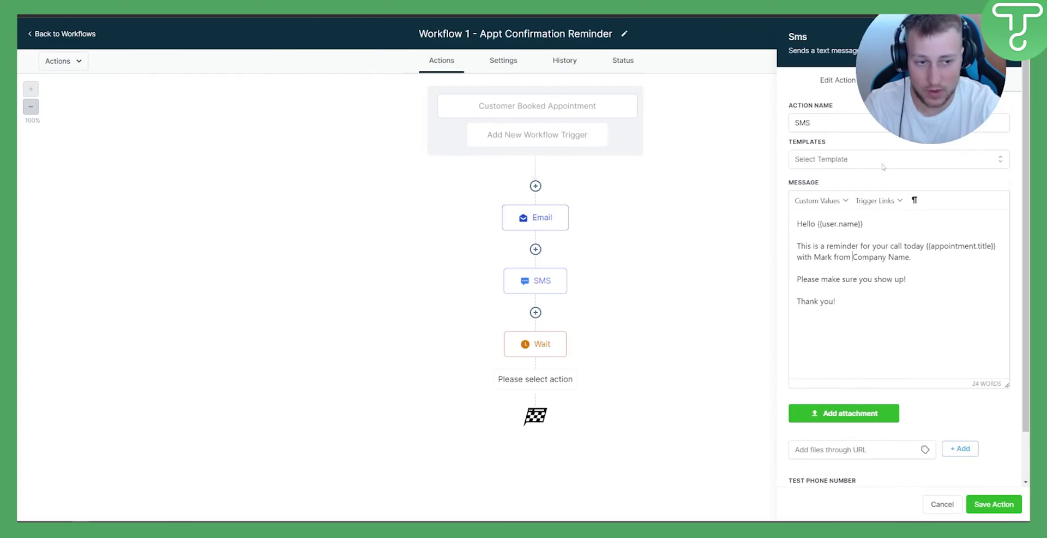
mouse_move(535, 277)
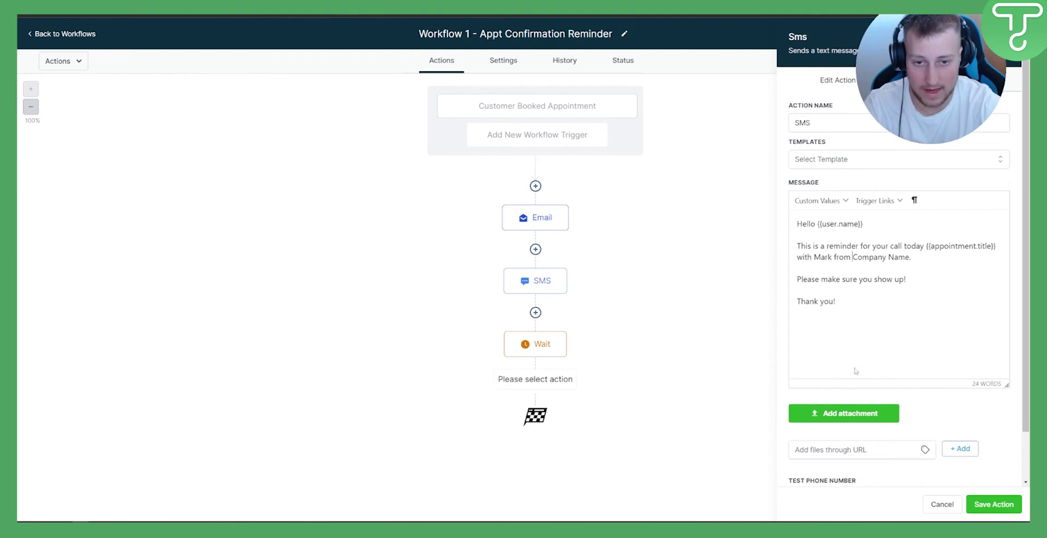
scroll(872, 272, down, 2)
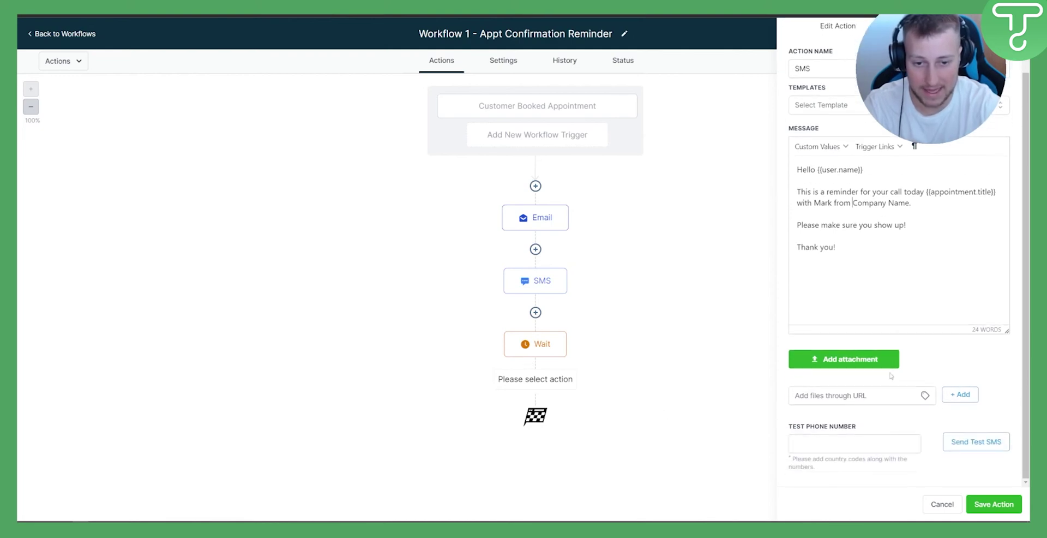
click(993, 504)
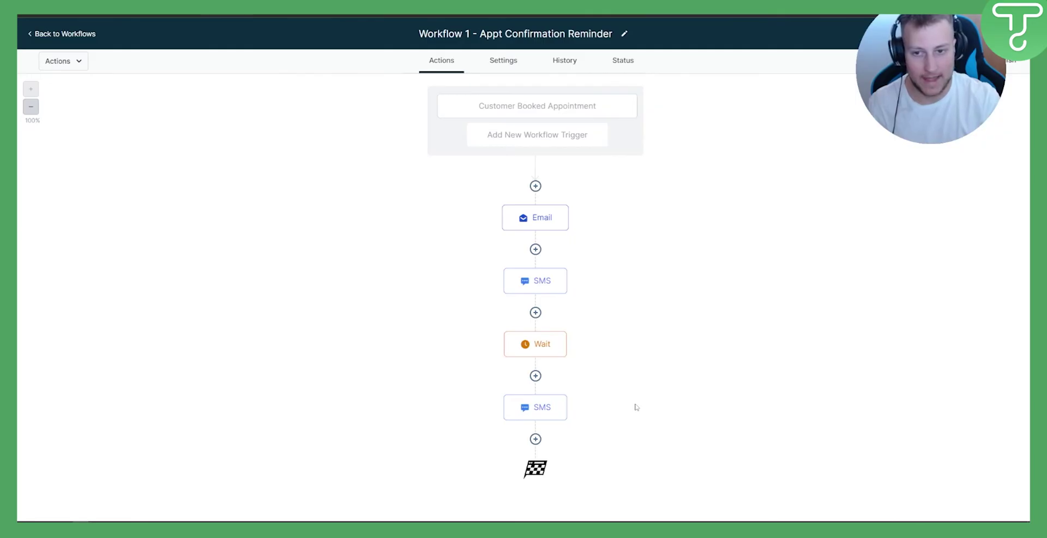
Add a Wait step after the second SMS: Event / Appointment time, Before, 1 hour
click(536, 439)
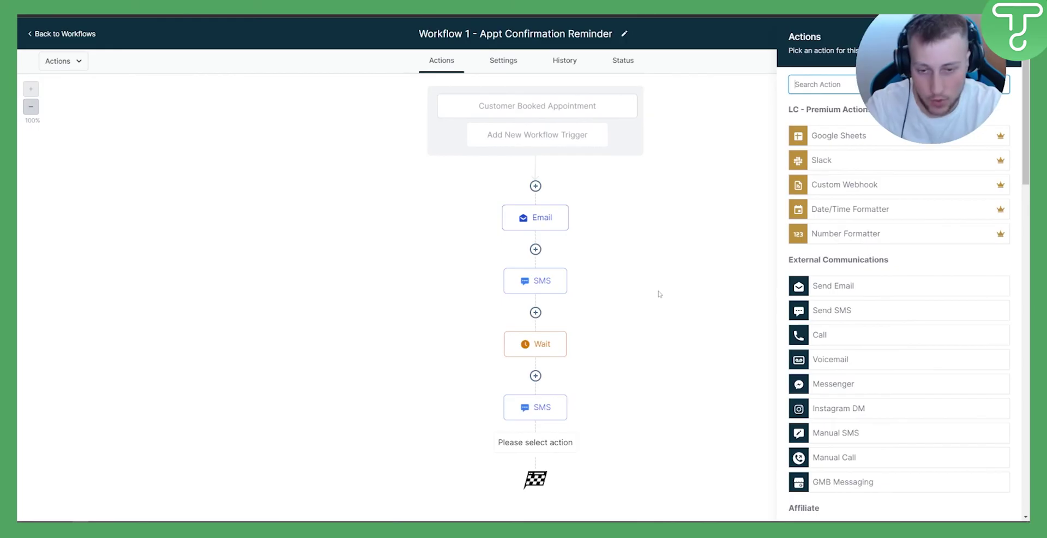
text(wait)
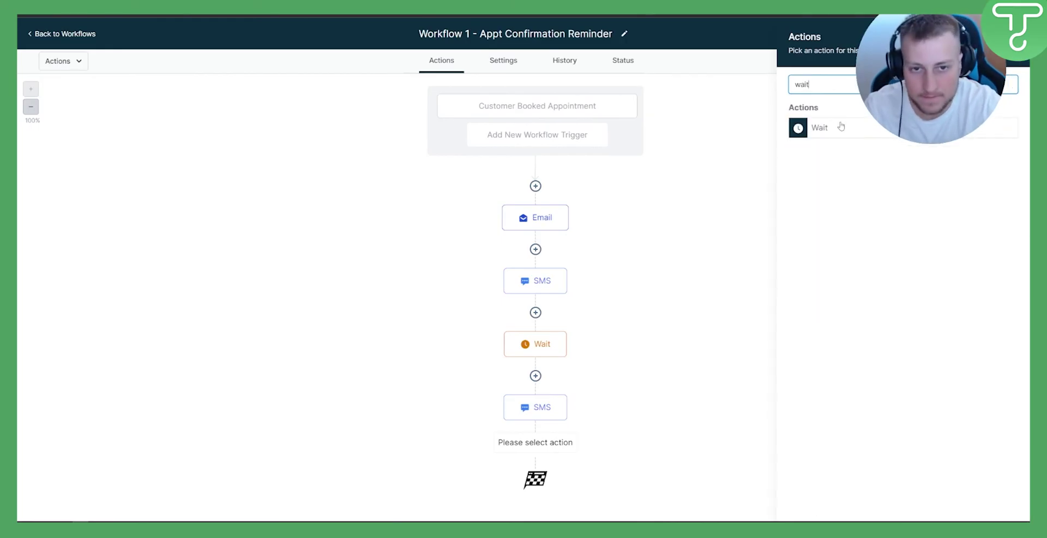
click(817, 126)
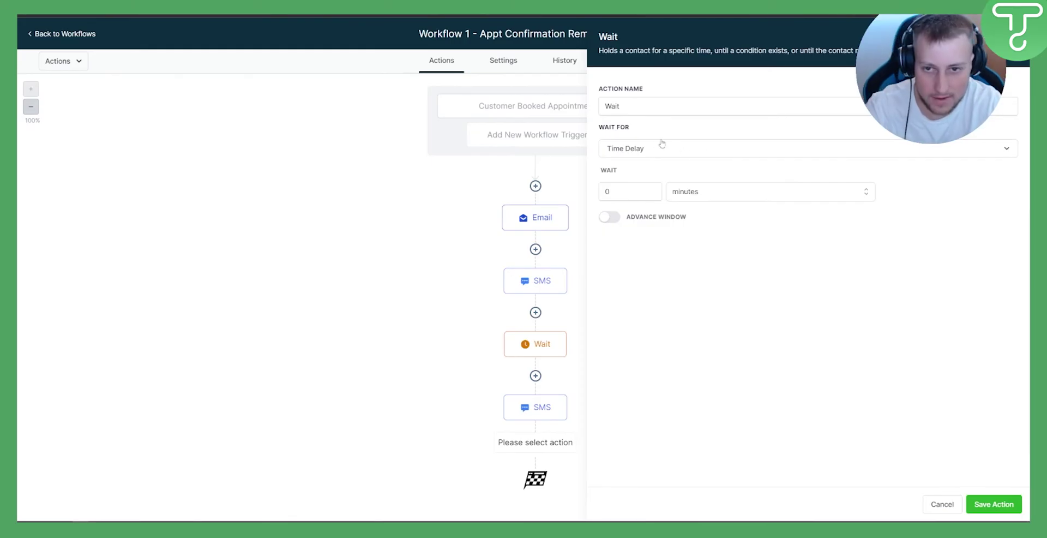
click(650, 153)
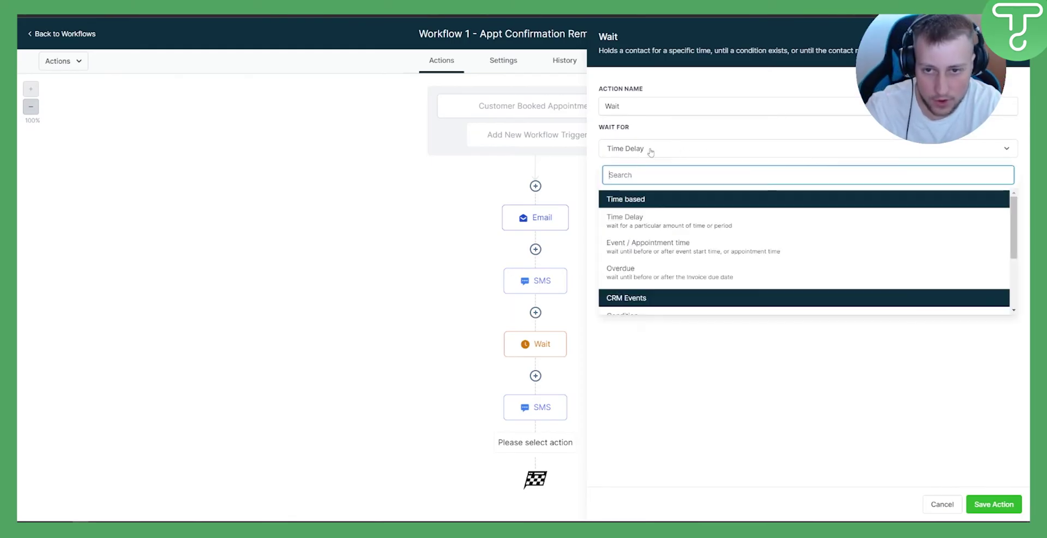
click(681, 248)
double_click(881, 207)
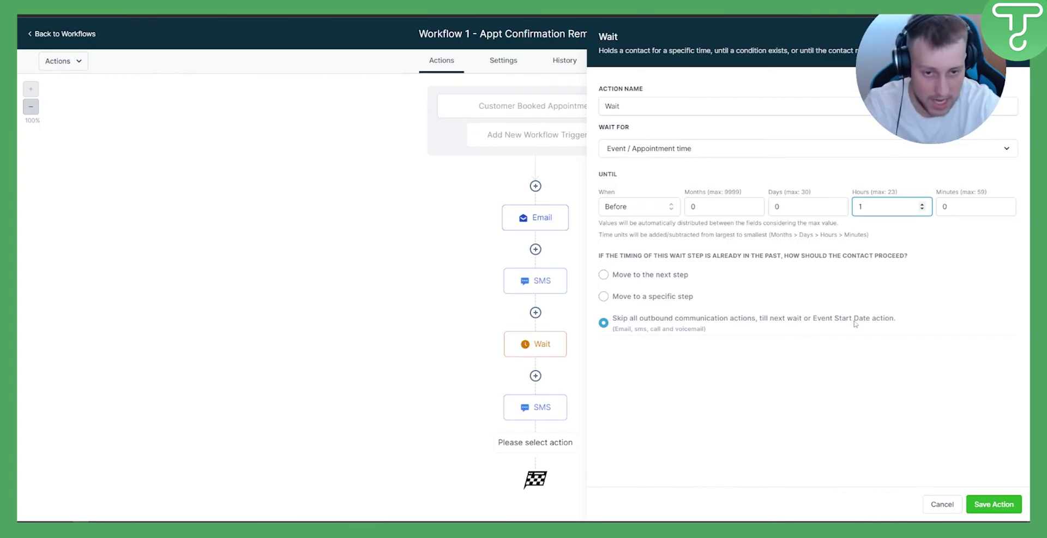
click(1006, 507)
scroll(578, 390, down, 1)
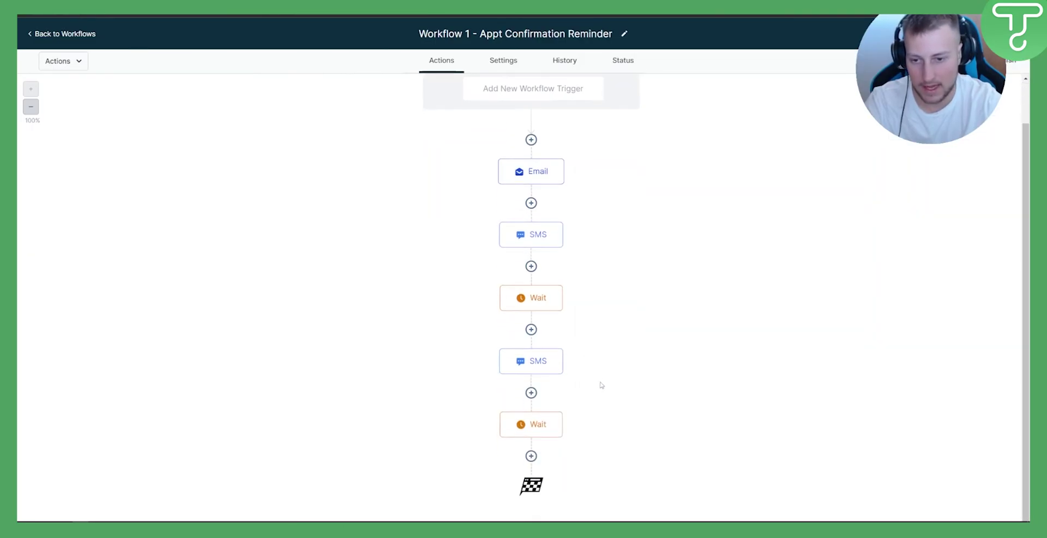
Add a Send SMS step after the one-hour Wait with the pasted reminder and Templates set to None
click(531, 456)
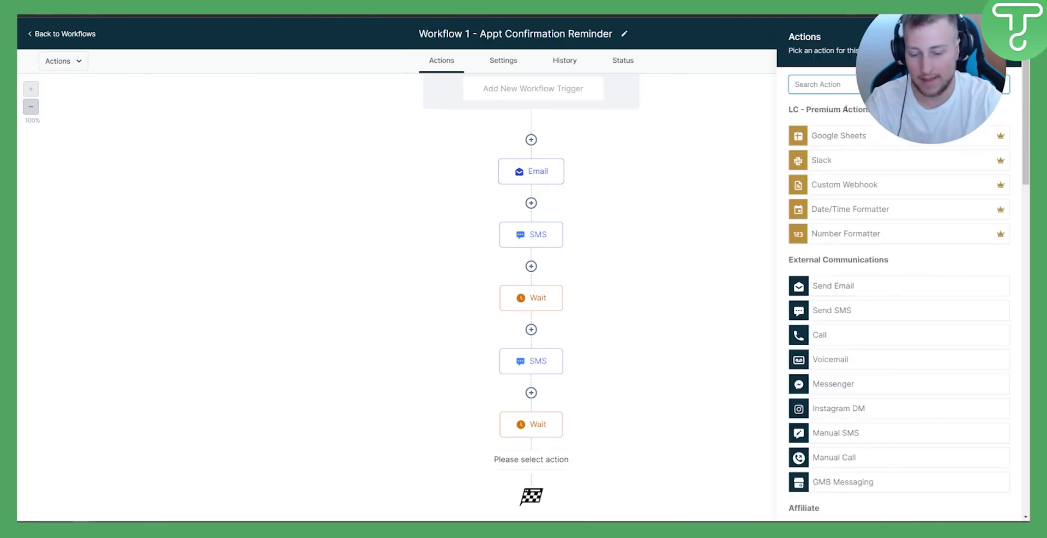
text(sms)
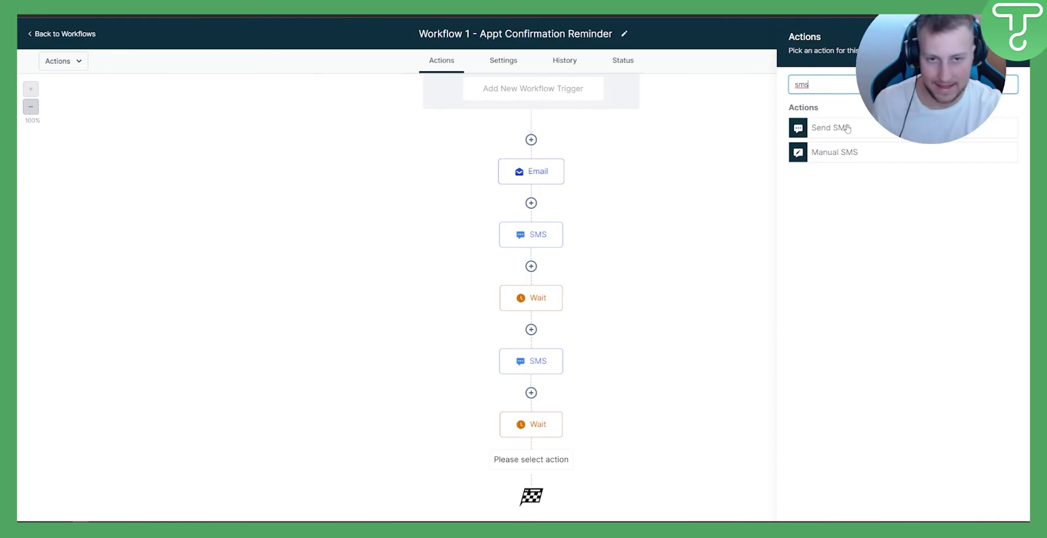
click(847, 128)
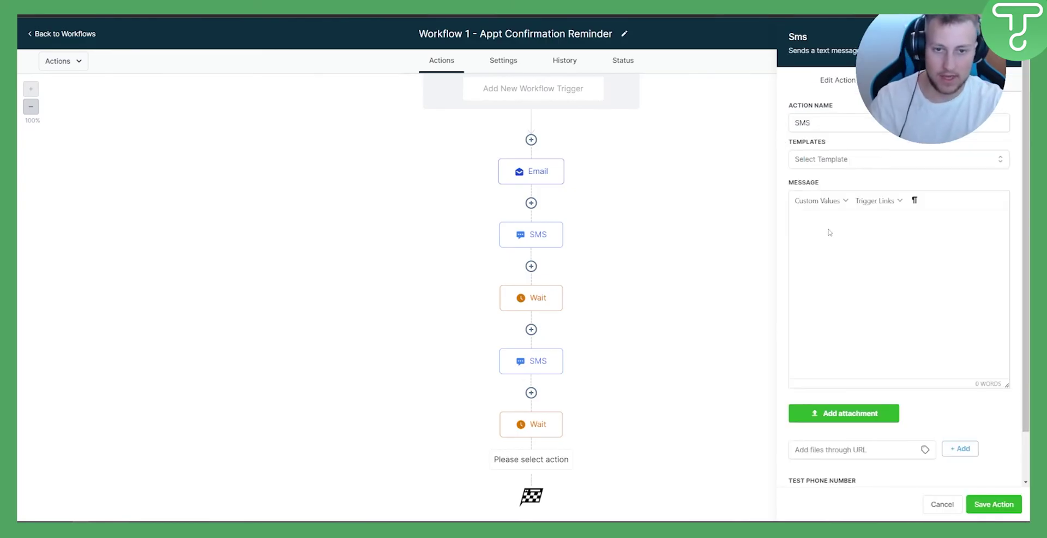
text(Hello {{user.name}}  This is a reminder for your call today {{appointment.title}} with Mark from Company Name.  Please make sure you show up!  Thank you!)
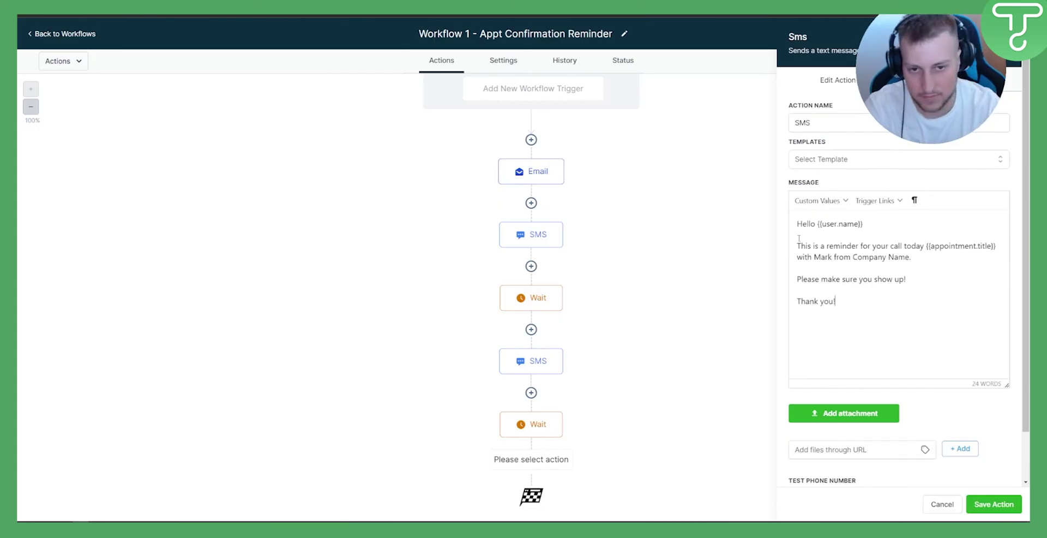
click(812, 160)
click(804, 203)
scroll(882, 208, down, 1)
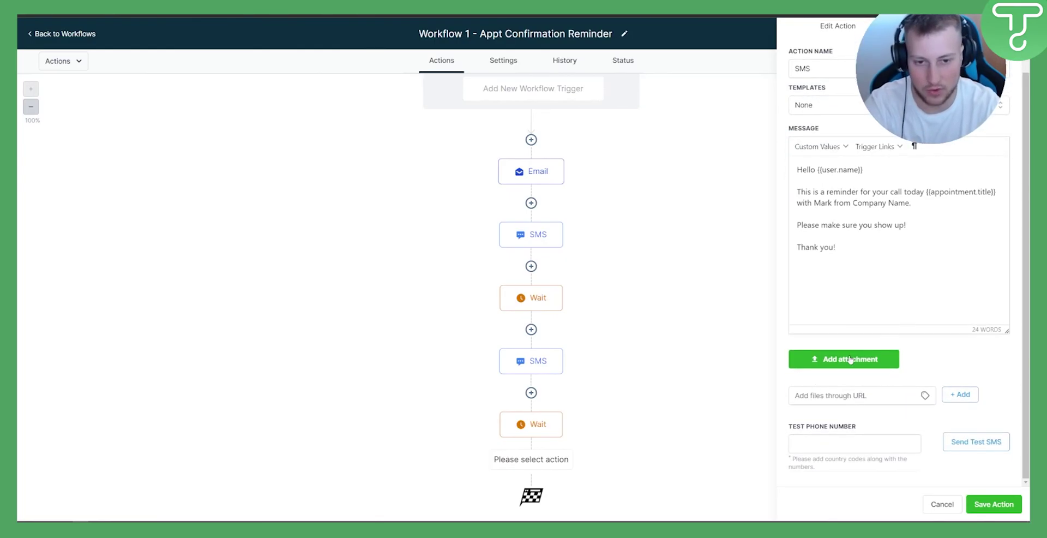
click(990, 504)
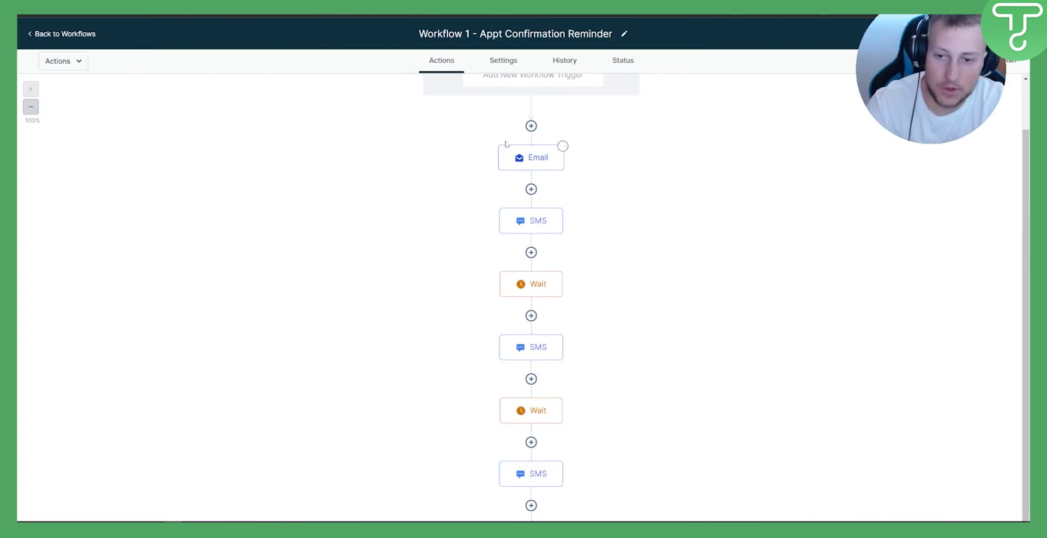
scroll(709, 165, down, 1)
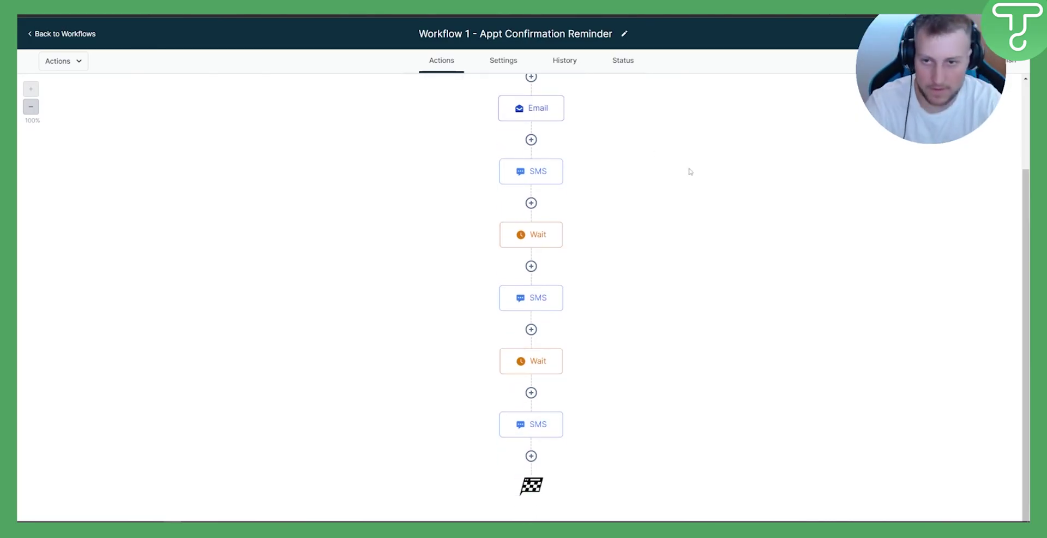
Add a Wait step after the last SMS: Event / Appointment time, Before, 20 minutes
click(531, 455)
text(wait)
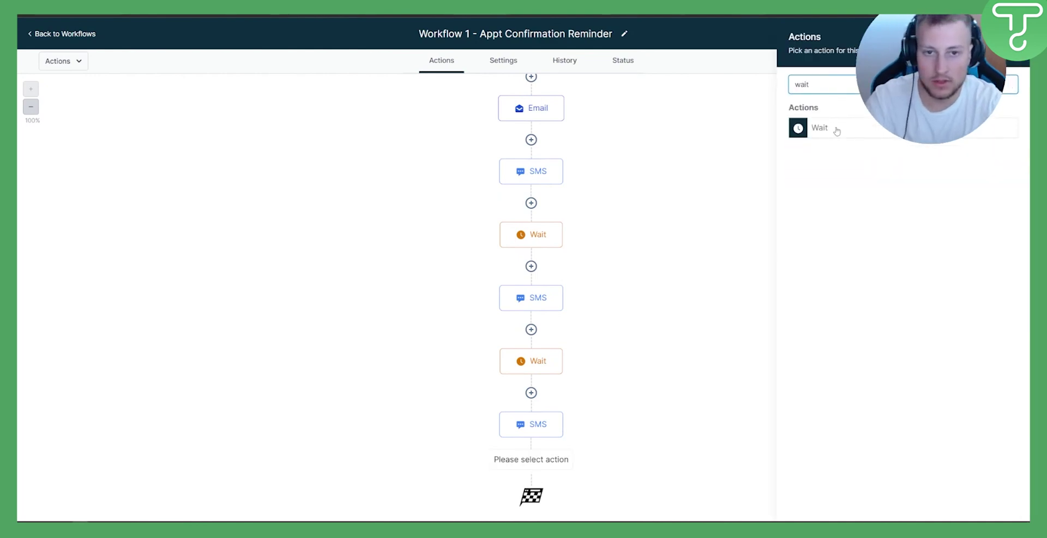
click(835, 130)
click(642, 150)
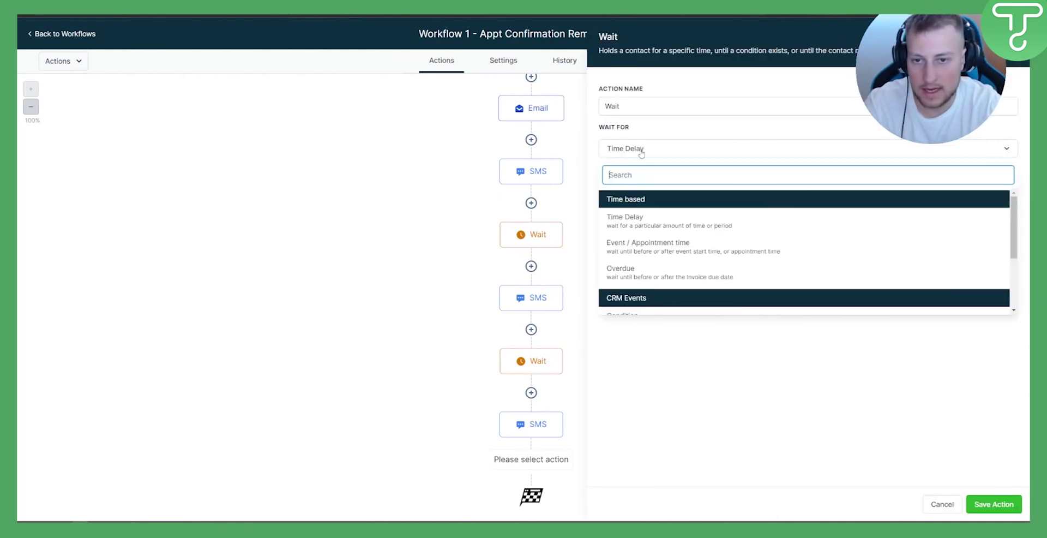
click(646, 243)
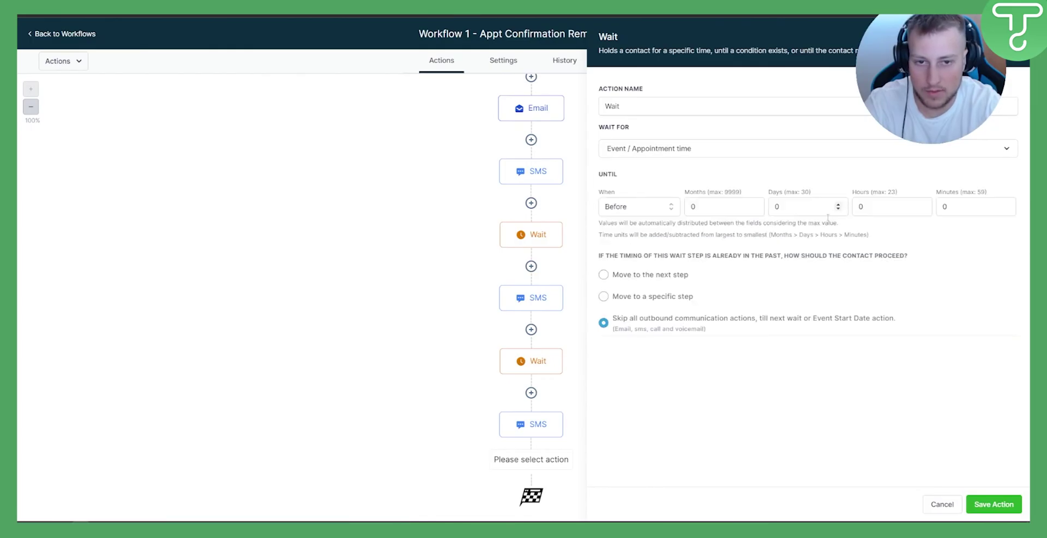
double_click(959, 208)
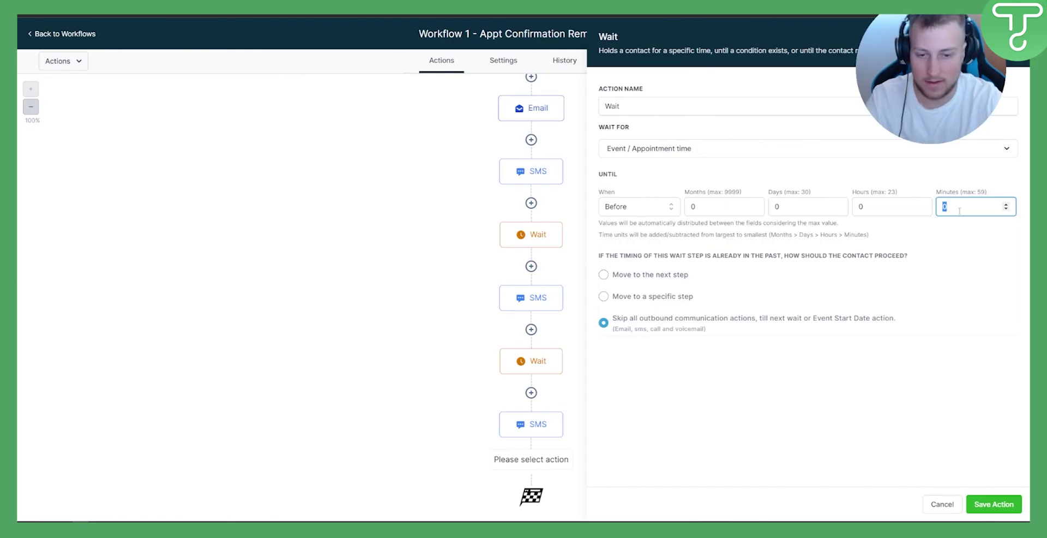
text(20)
click(924, 273)
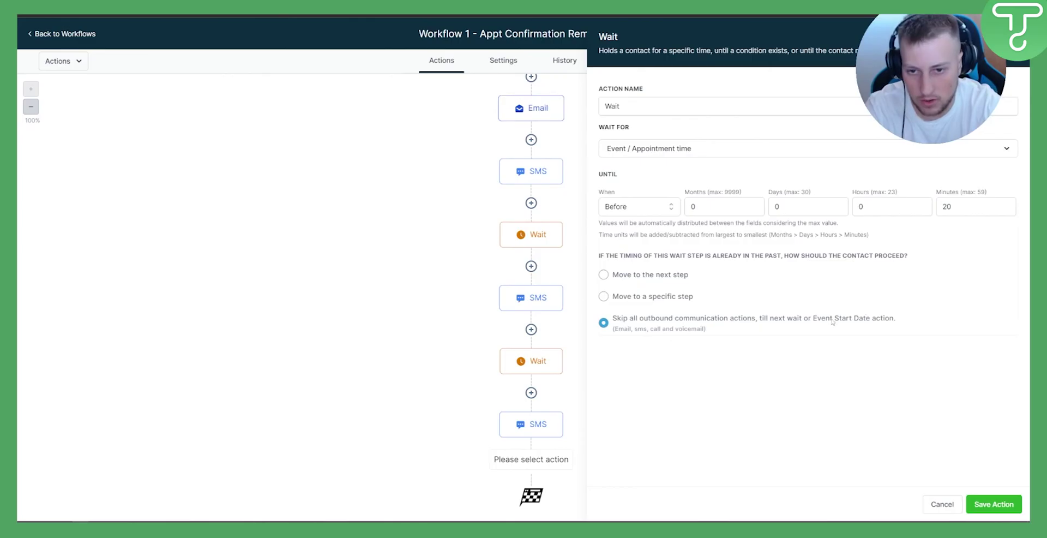
click(995, 507)
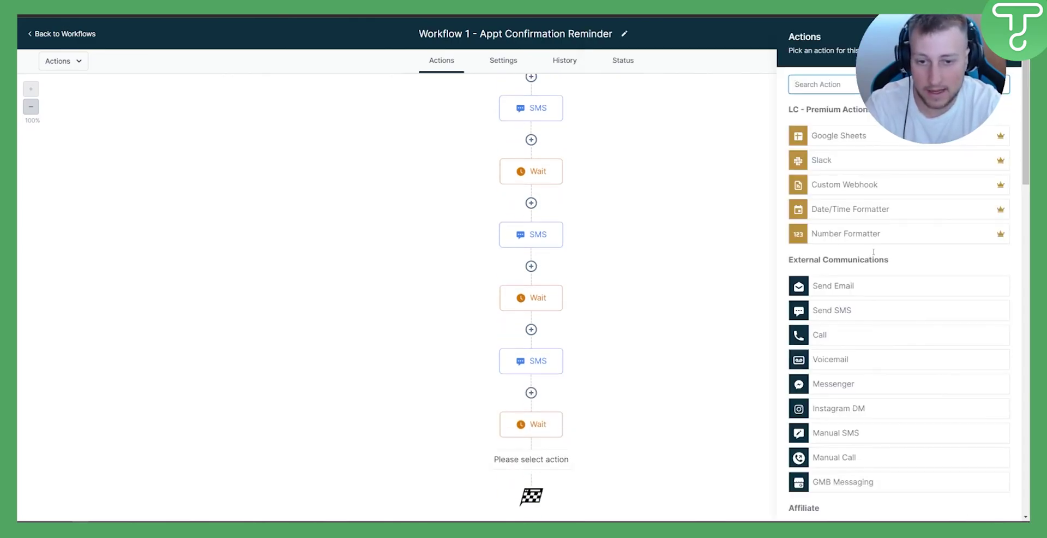
Start a Send Email step with the pasted reminder, then cancel it without saving
text(send)
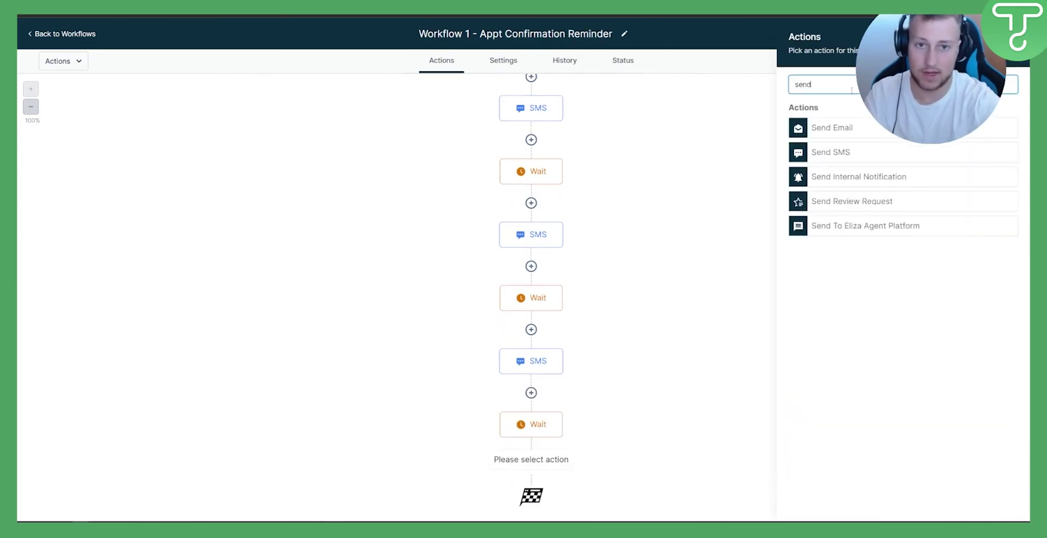
click(832, 127)
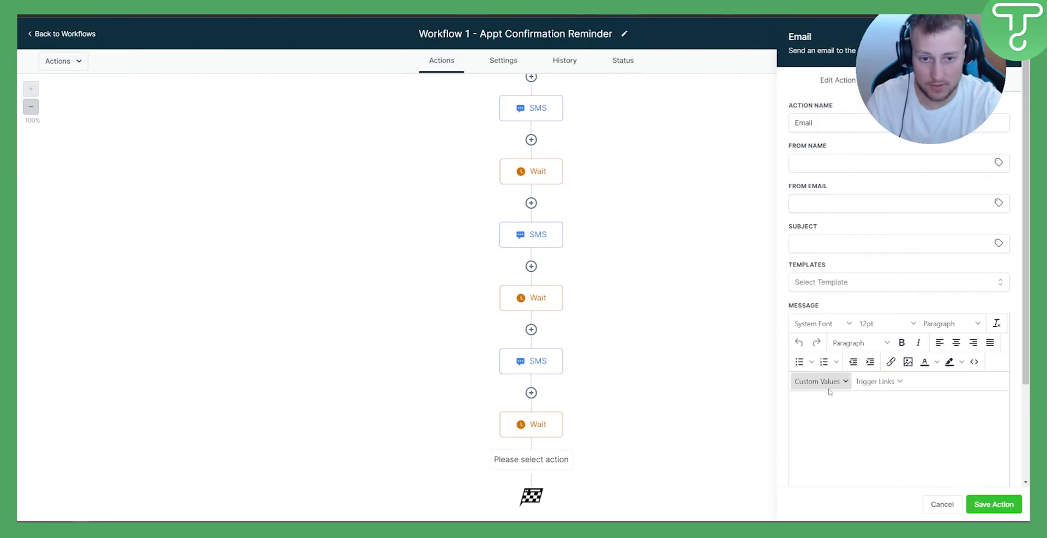
scroll(848, 307, down, 2)
text(Hello {{user.name}}  This is a reminder for your call today {{appointment.title}} with Mark from Company Name.  Please make sure you show up!  Thank you!)
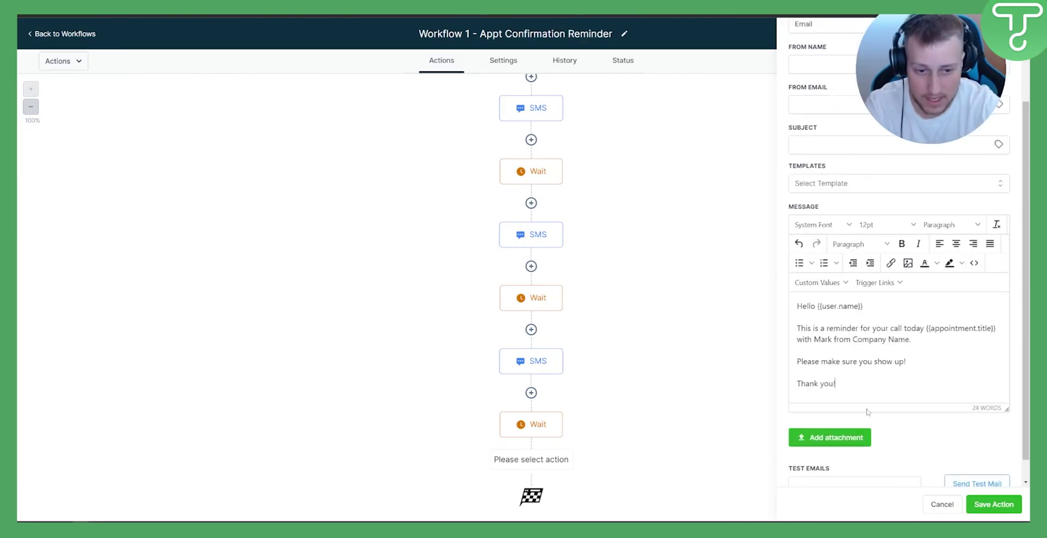
click(980, 507)
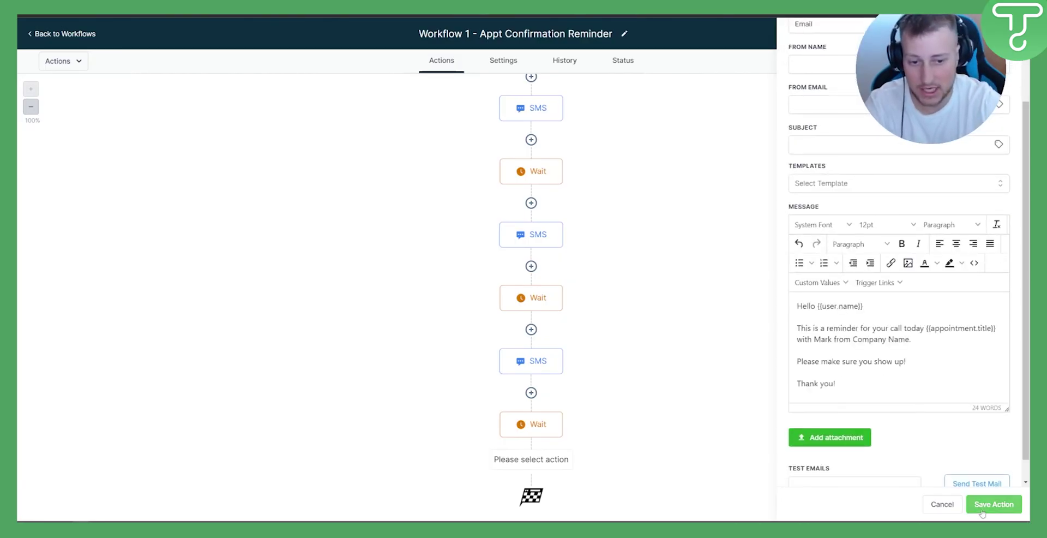
click(940, 507)
mouse_move(561, 414)
mouse_move(518, 295)
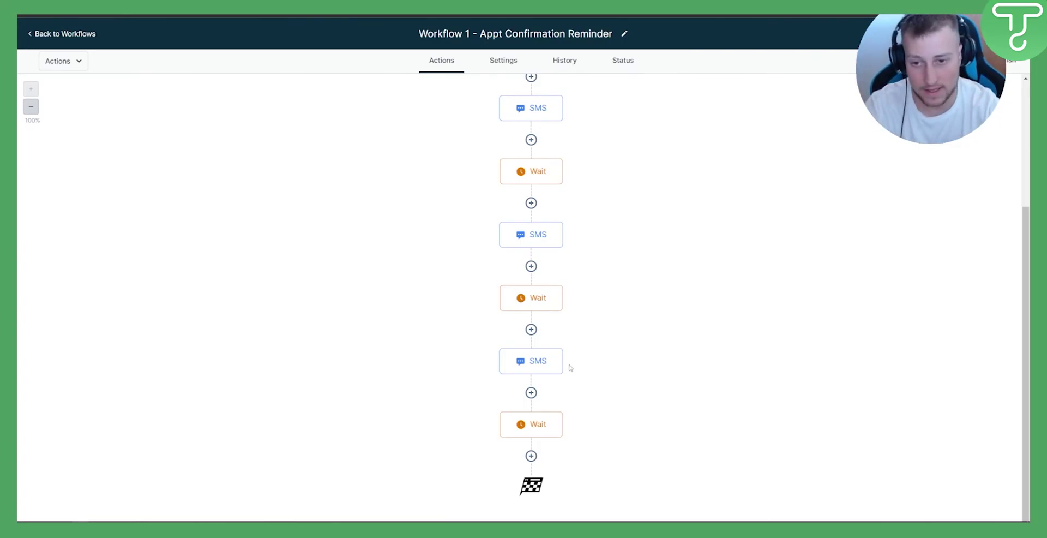
Delete the 20-minutes-before Wait step from the end of the workflow
click(561, 412)
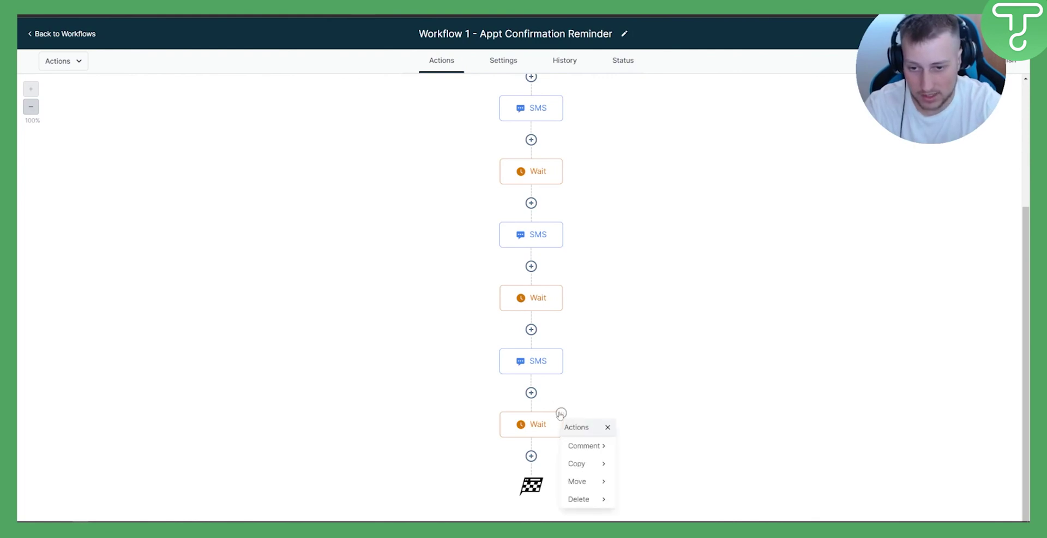
mouse_move(588, 502)
click(643, 443)
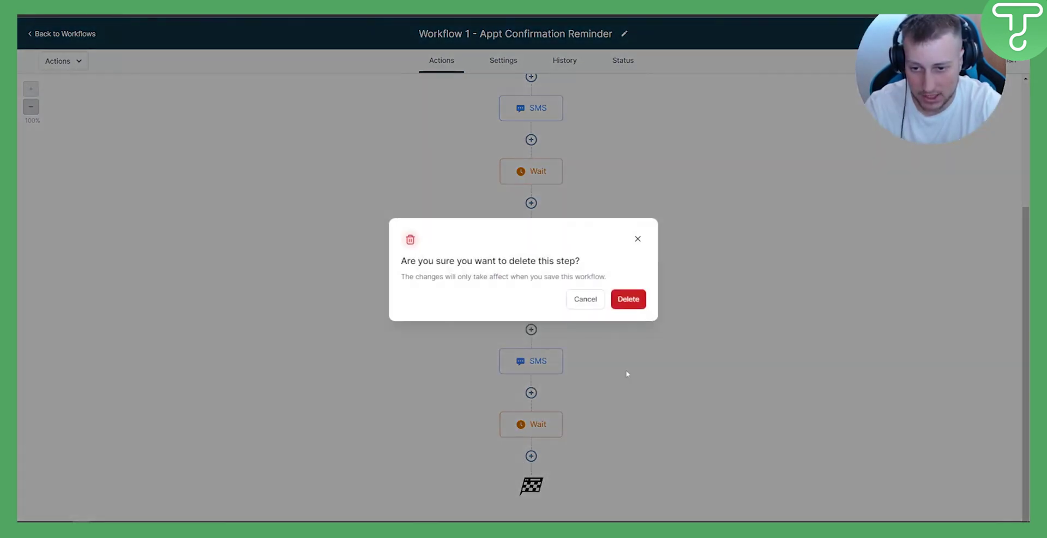
click(628, 298)
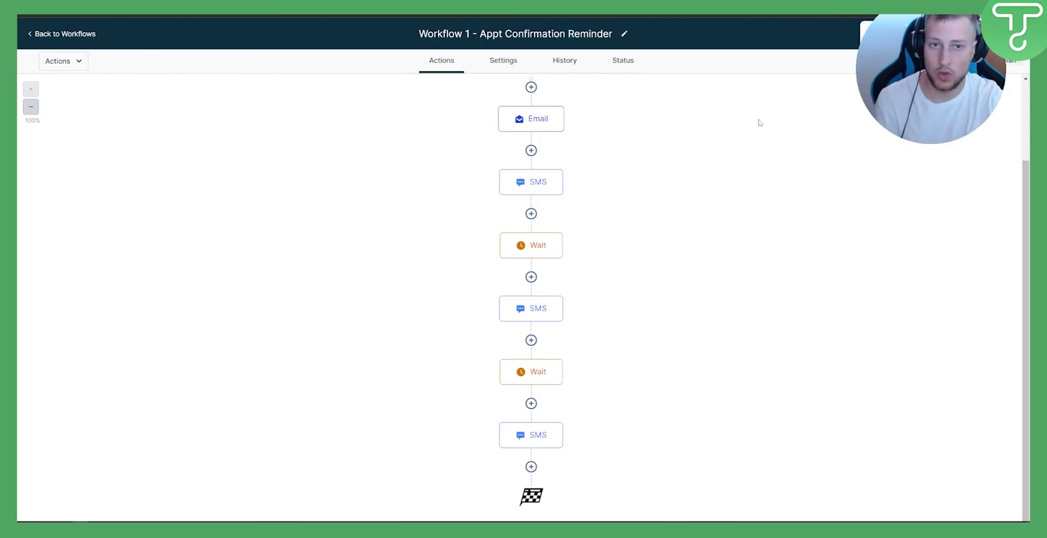
Go back to Workflows and open the options menu for 'Workflow 1 - Appt Confirmation Reminder'
click(45, 35)
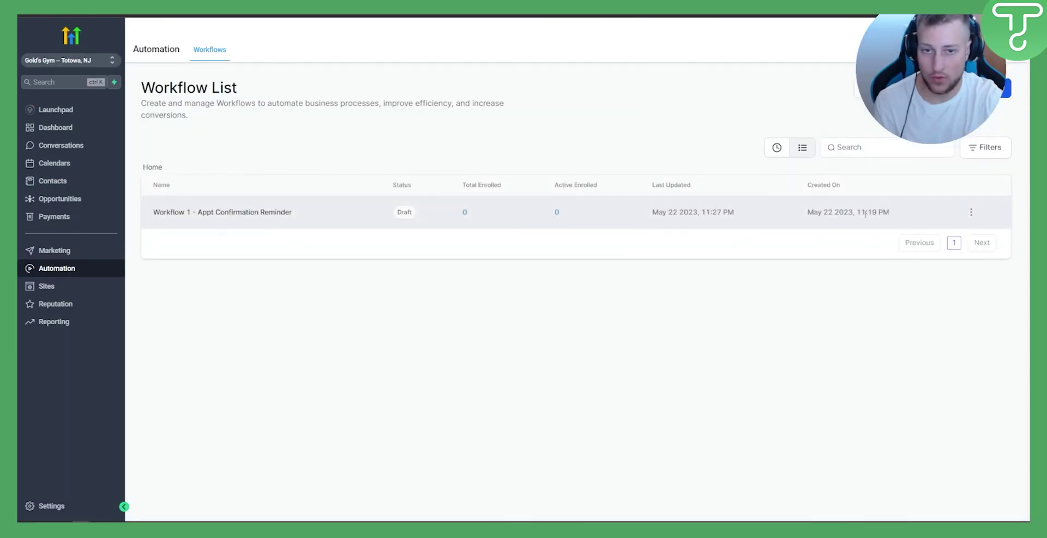
click(971, 212)
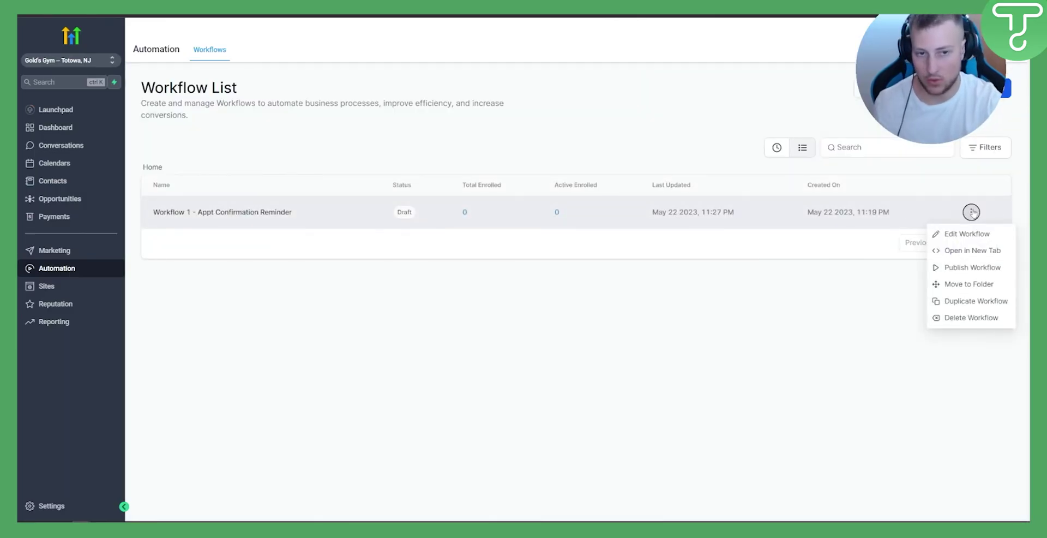